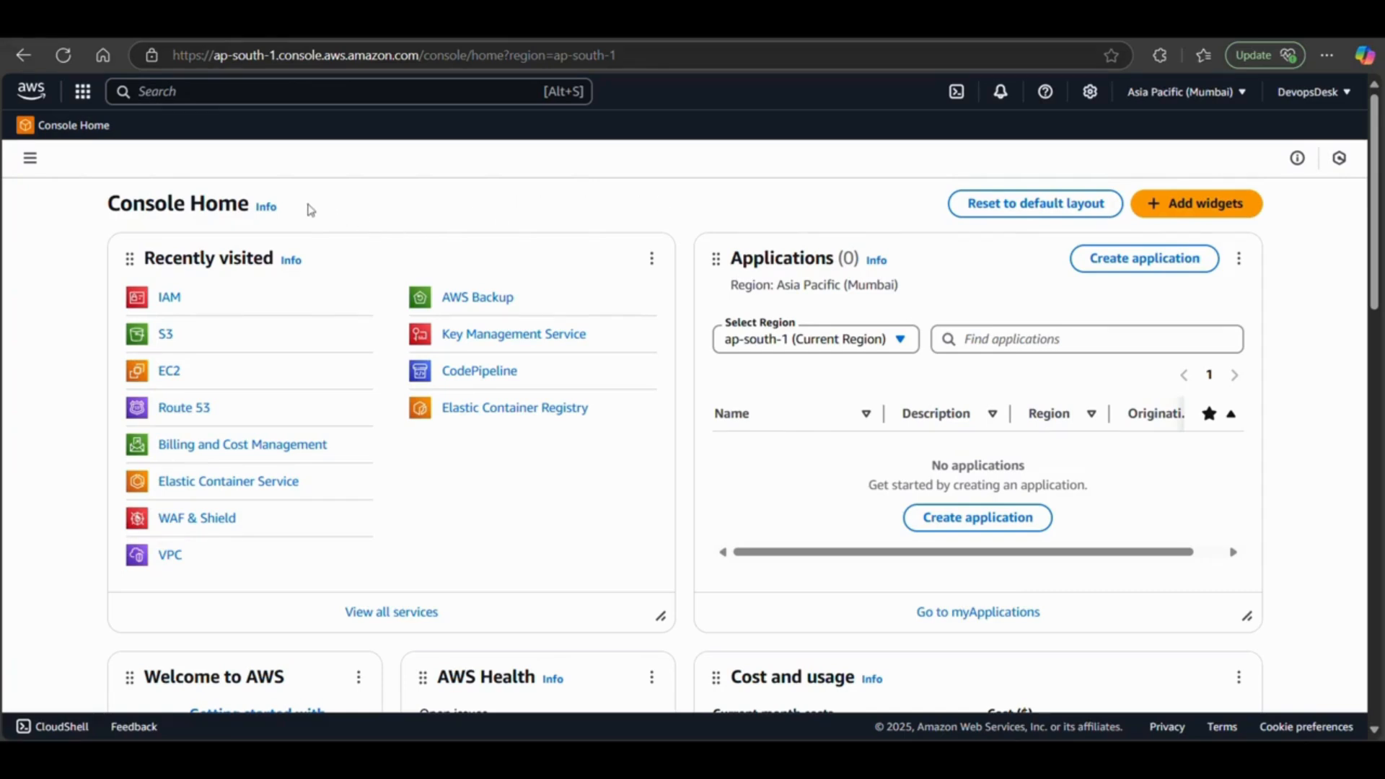
Go to IAM from Recently visited and open its Users list
left_click(167, 311)
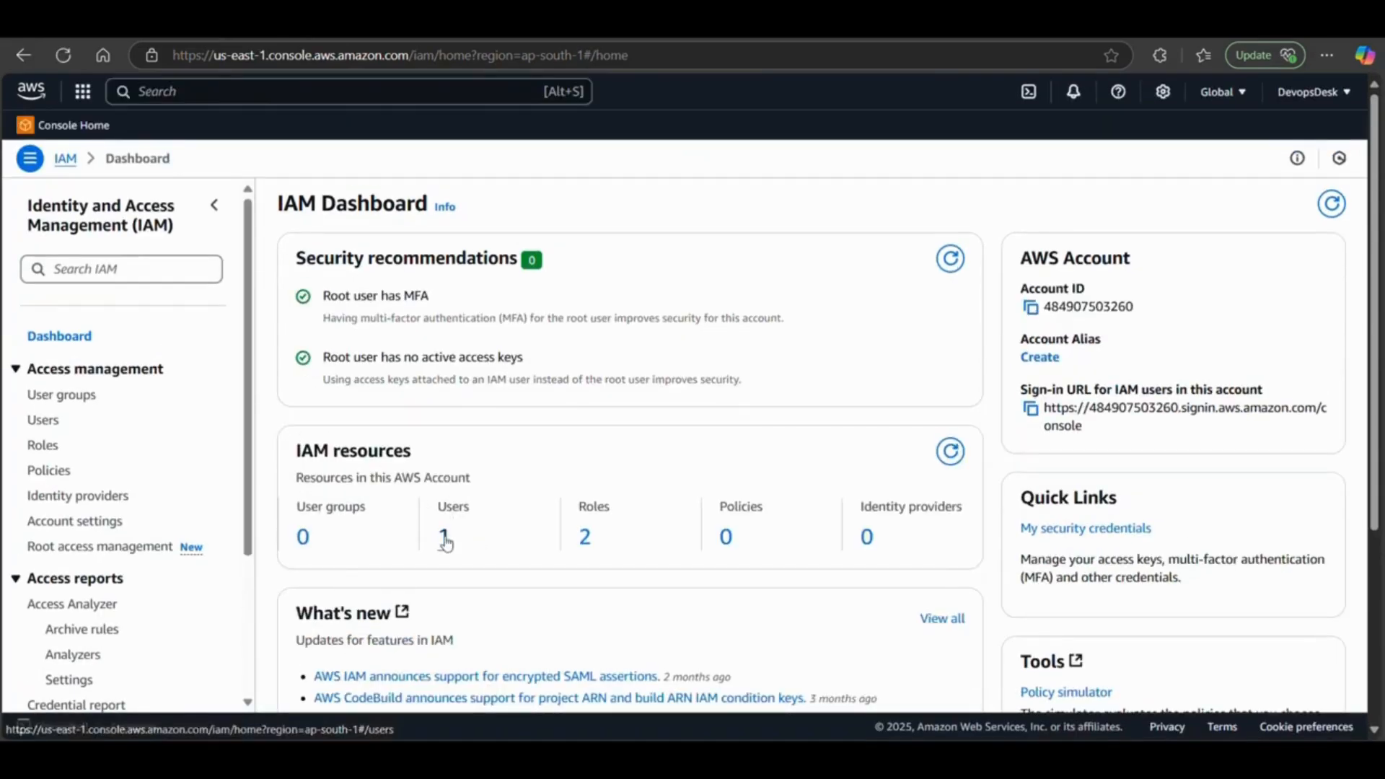
left_click(39, 426)
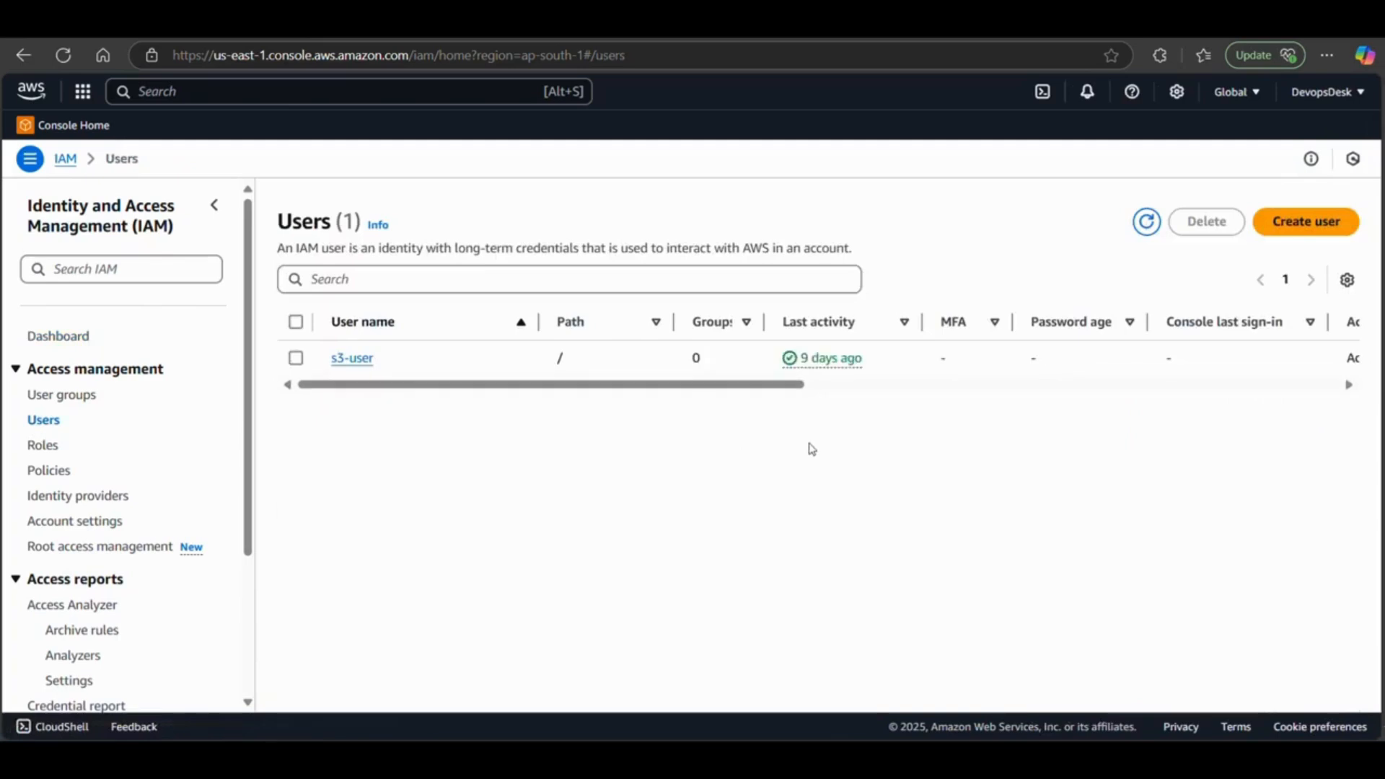
Define new user jack as a plain IAM user with console access and an autogenerated password
left_click(1309, 231)
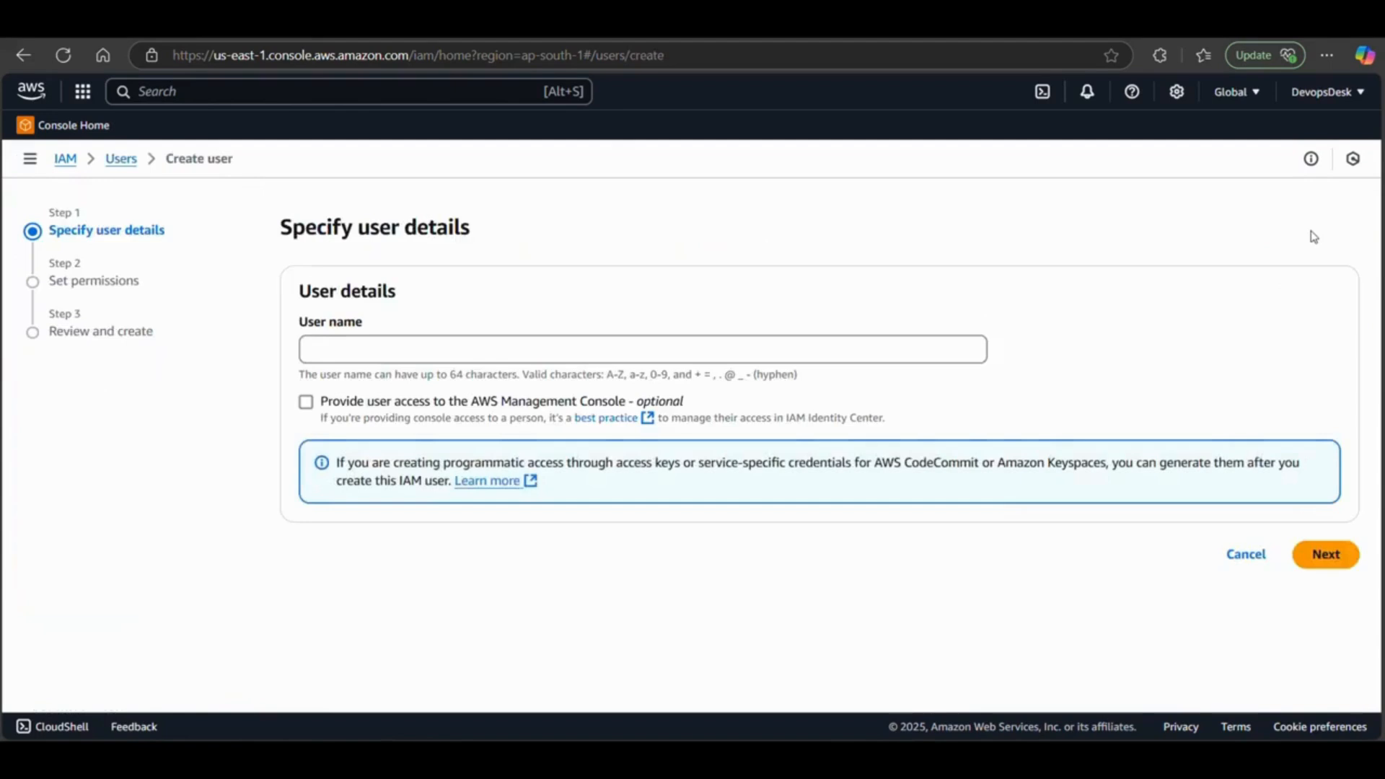
left_click(789, 350)
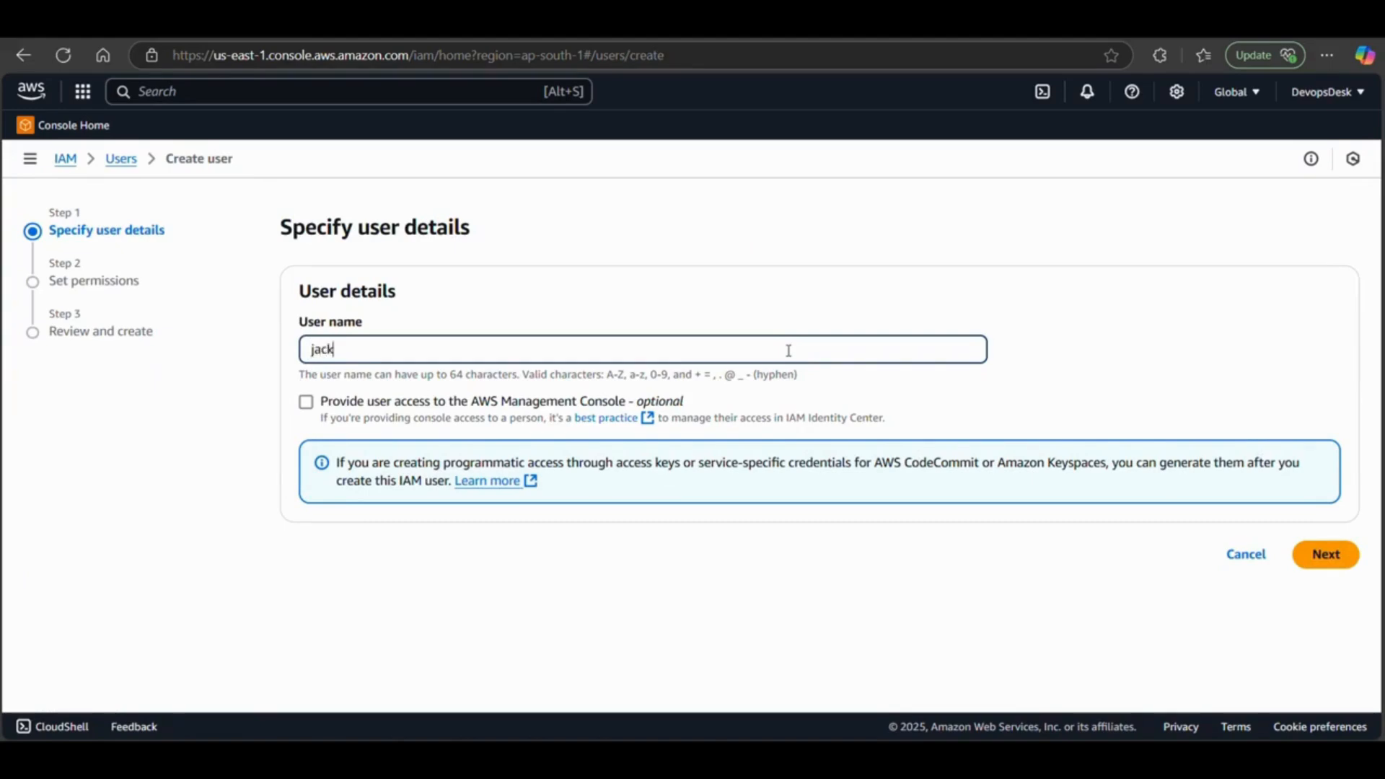
left_click(306, 403)
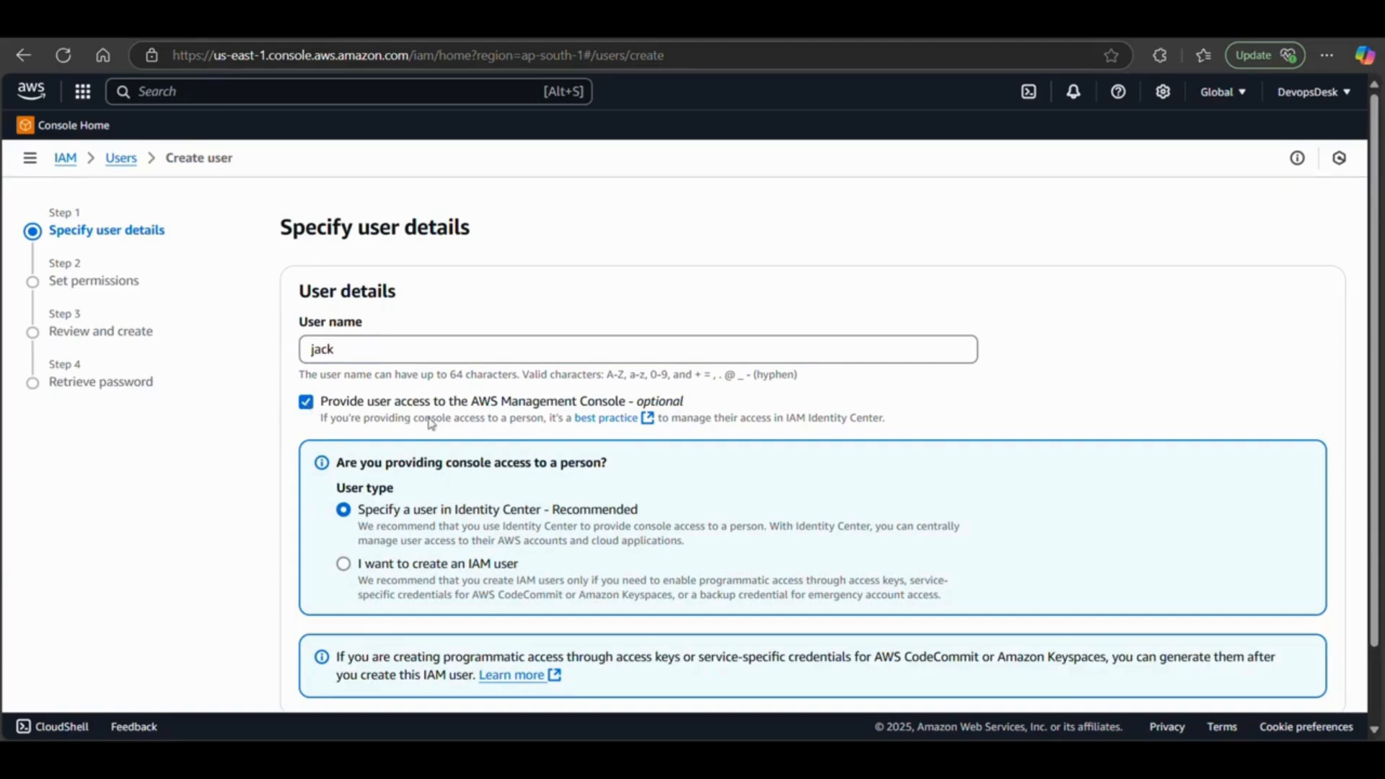
scroll(430, 426, "down", 2)
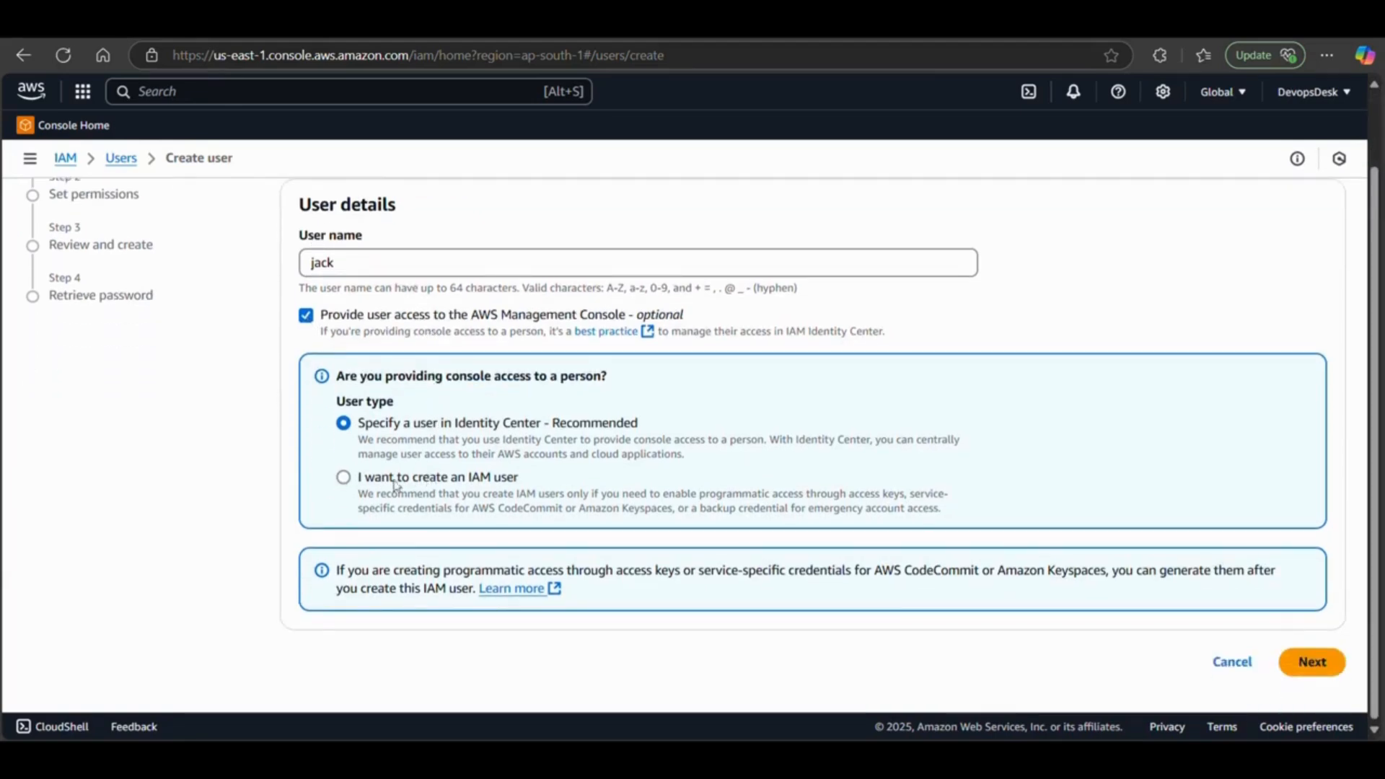
left_click(344, 478)
scroll(488, 458, "down", 3)
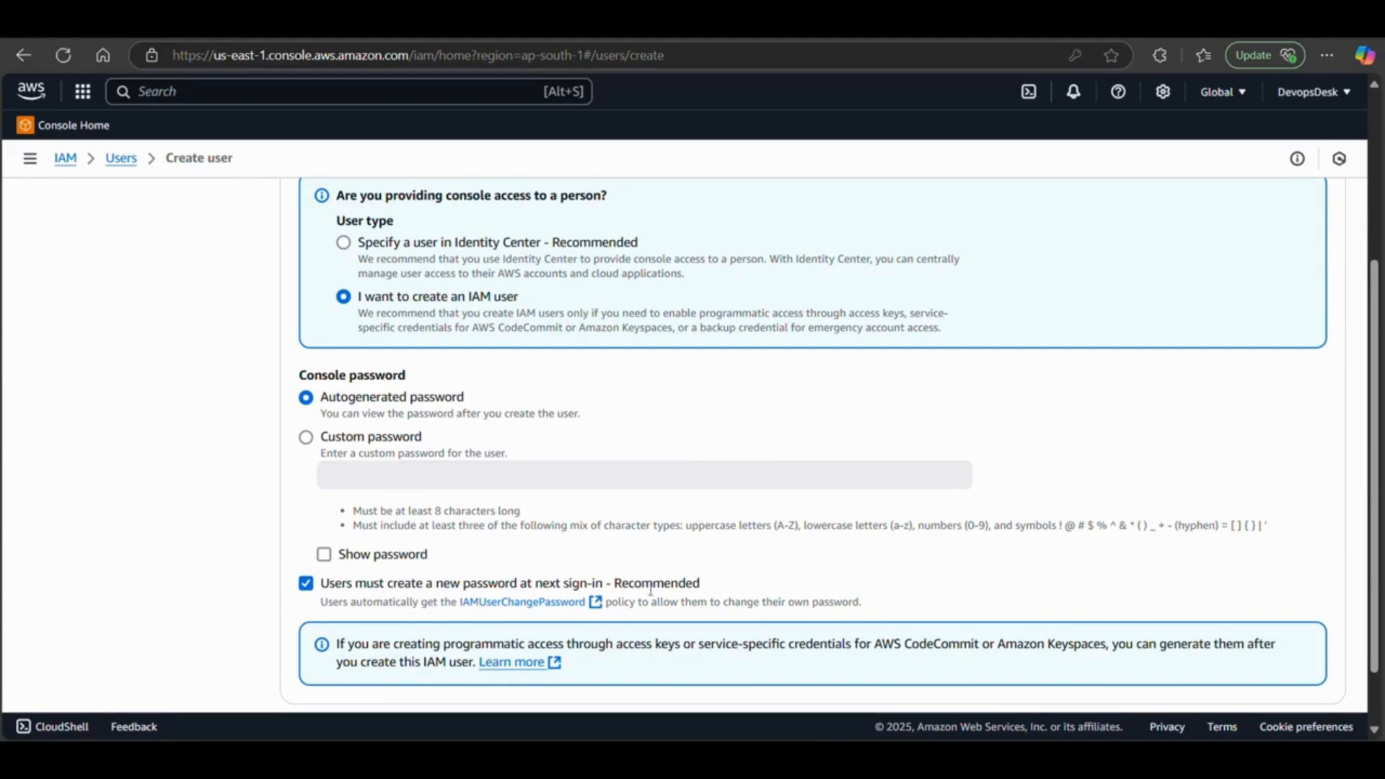
scroll(866, 555, "down", 1)
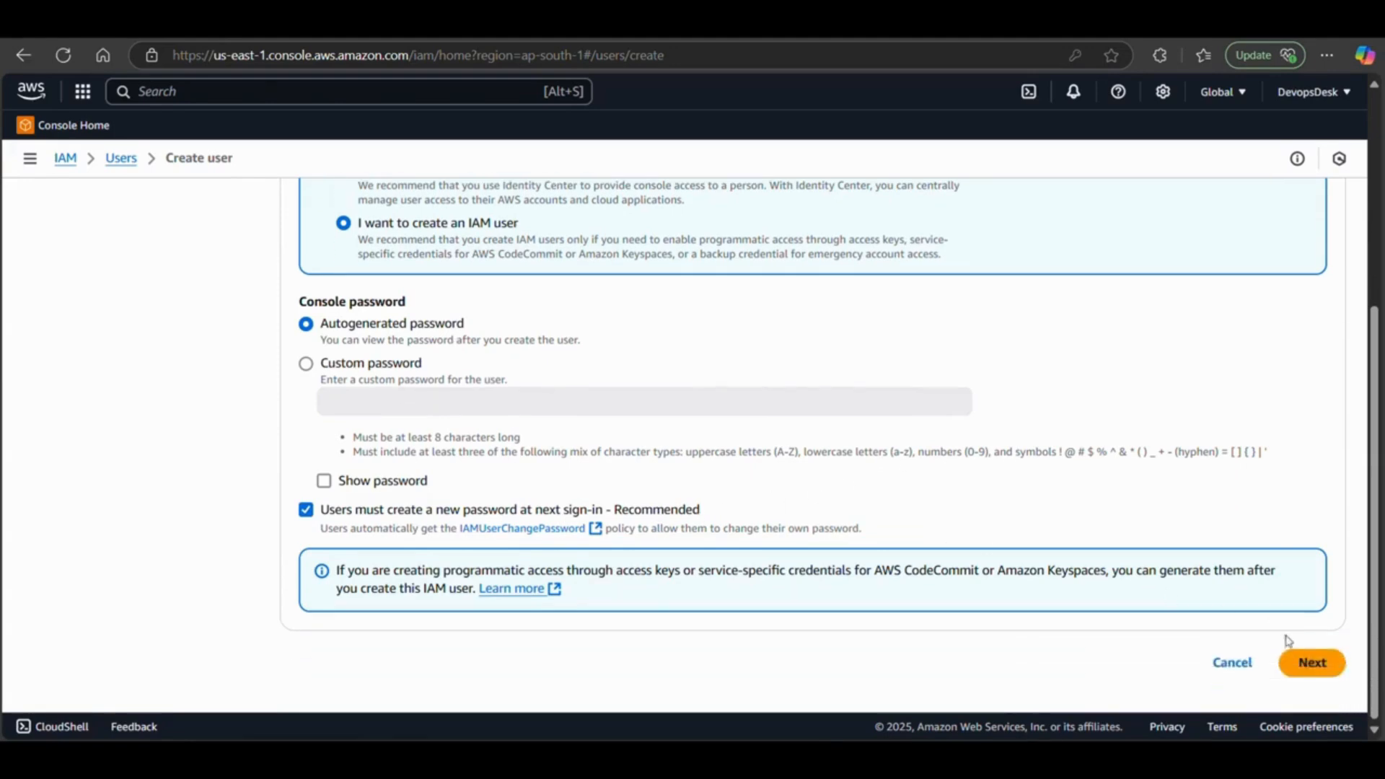
left_click(1314, 672)
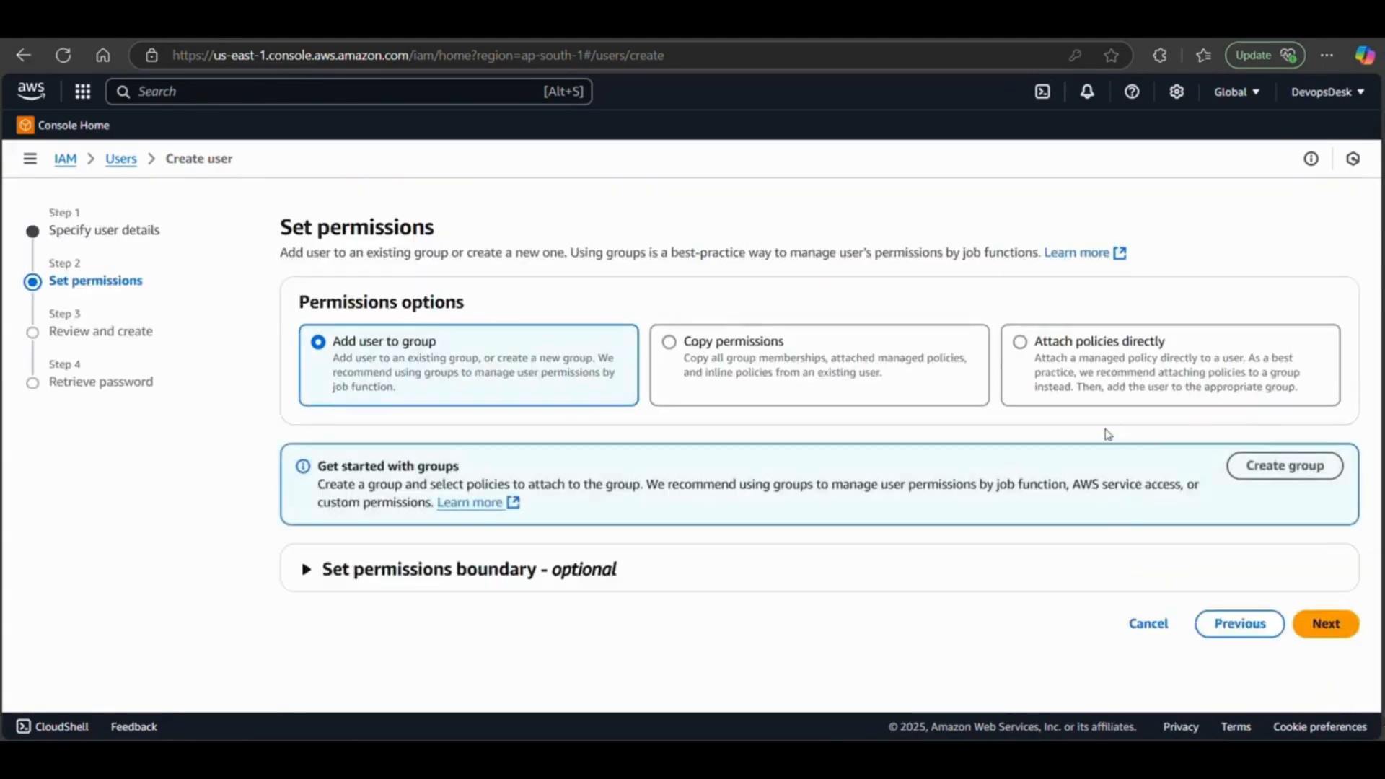
Attach the IAMUserChangePassword policy directly, found by searching 'iamus'
left_click(1074, 375)
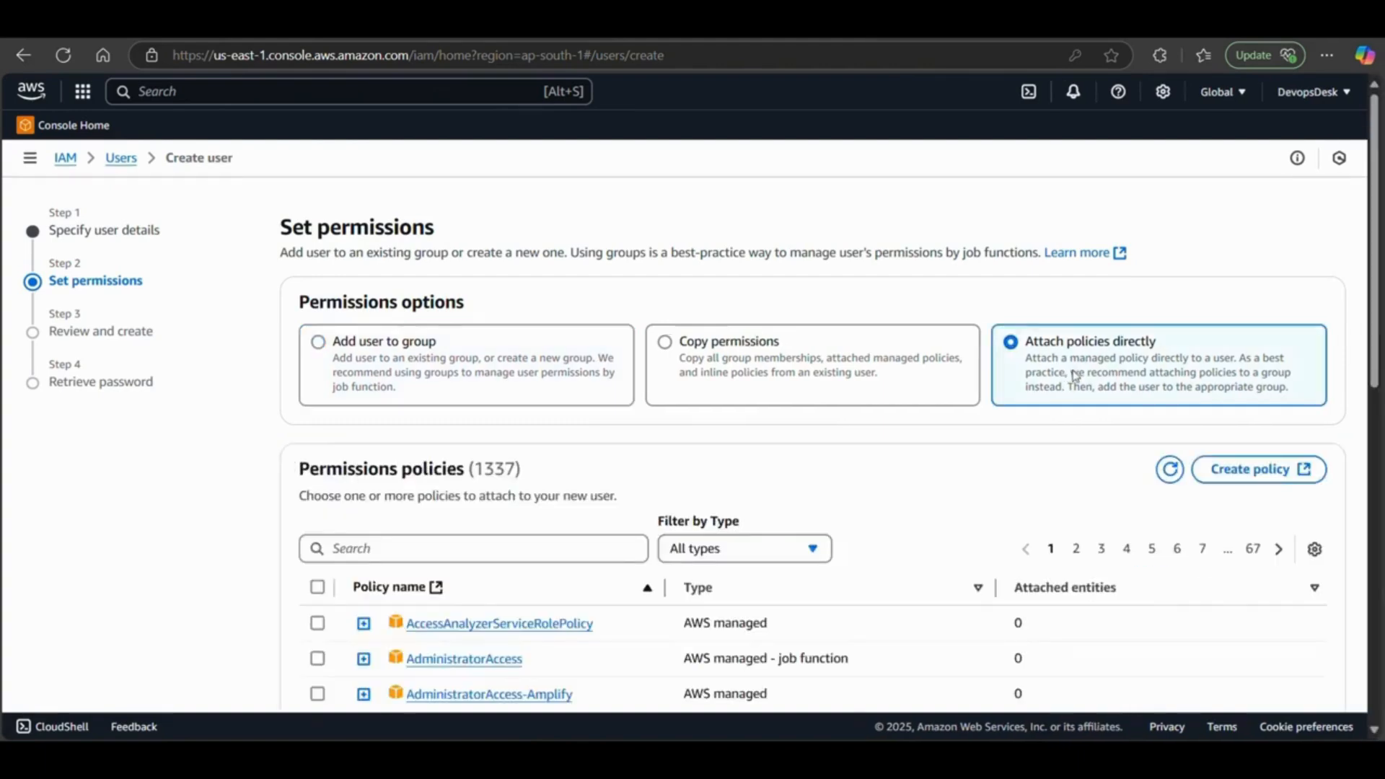
left_click(570, 545)
type("i")
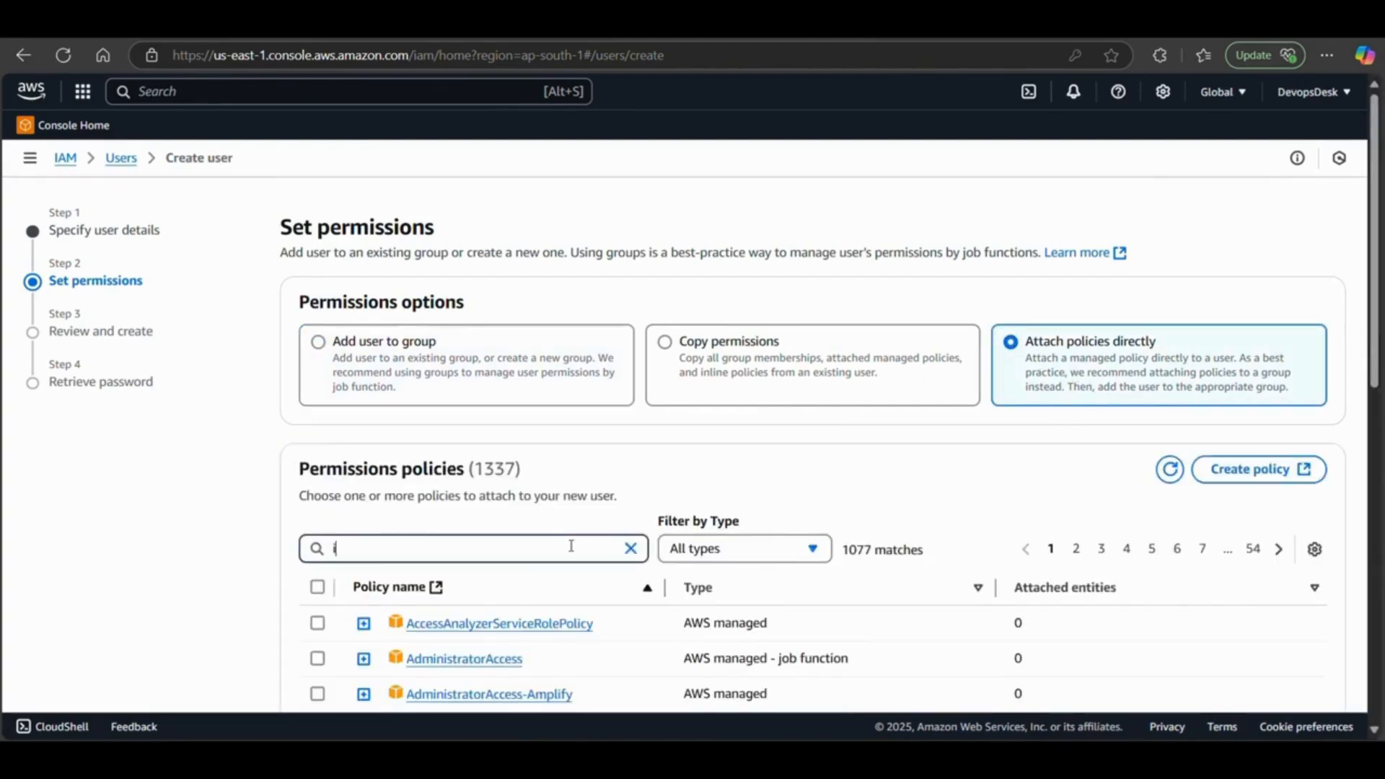
type("amus")
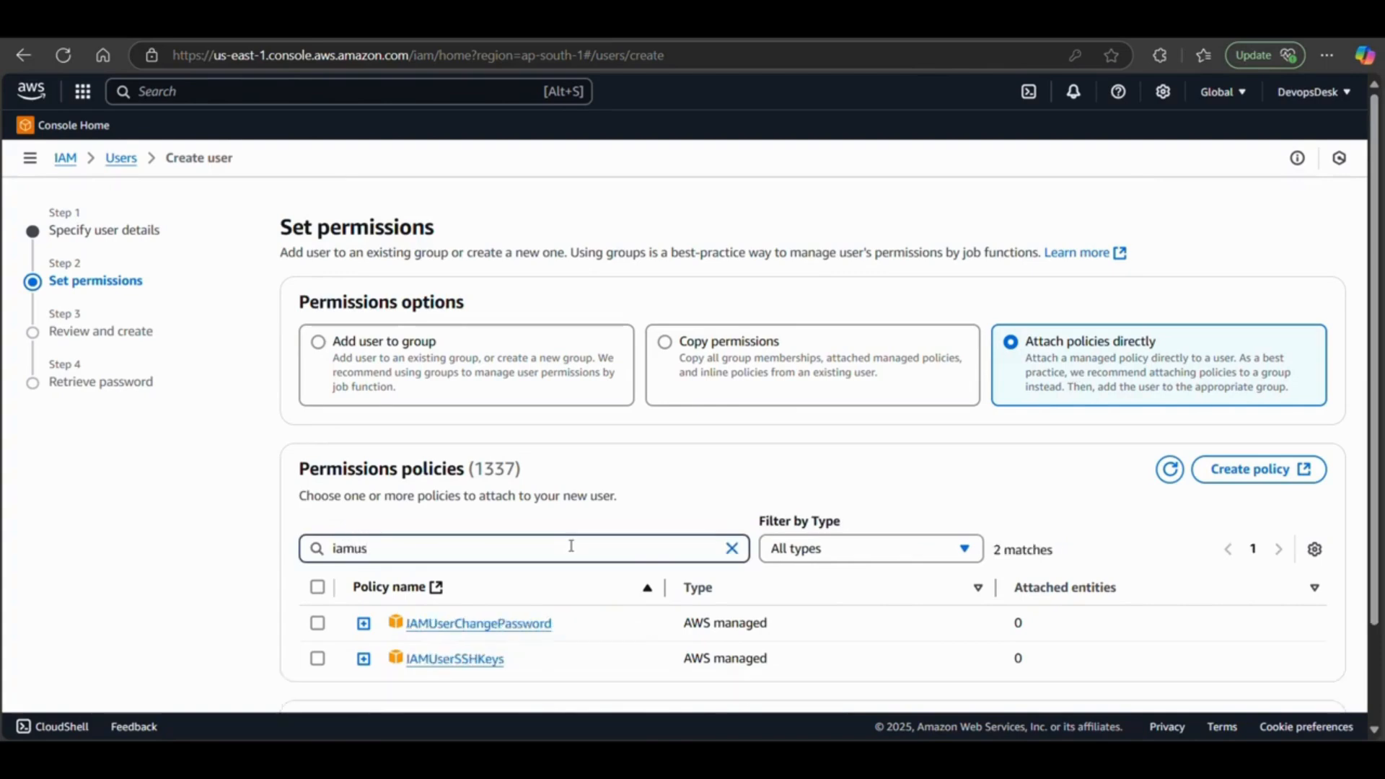
left_click(317, 626)
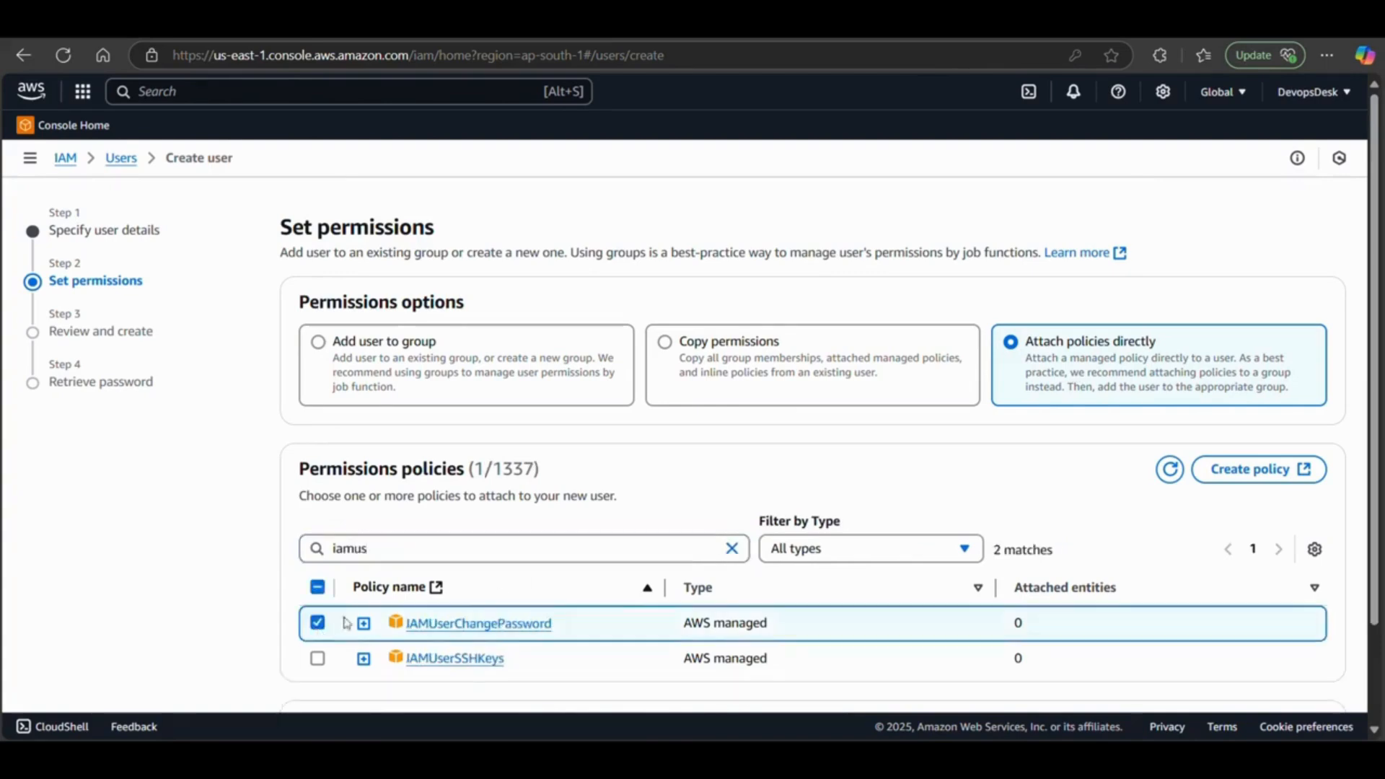
scroll(717, 588, "down", 2)
Recheck the user details, then return through permissions to the Review and create summary
left_click(1226, 689)
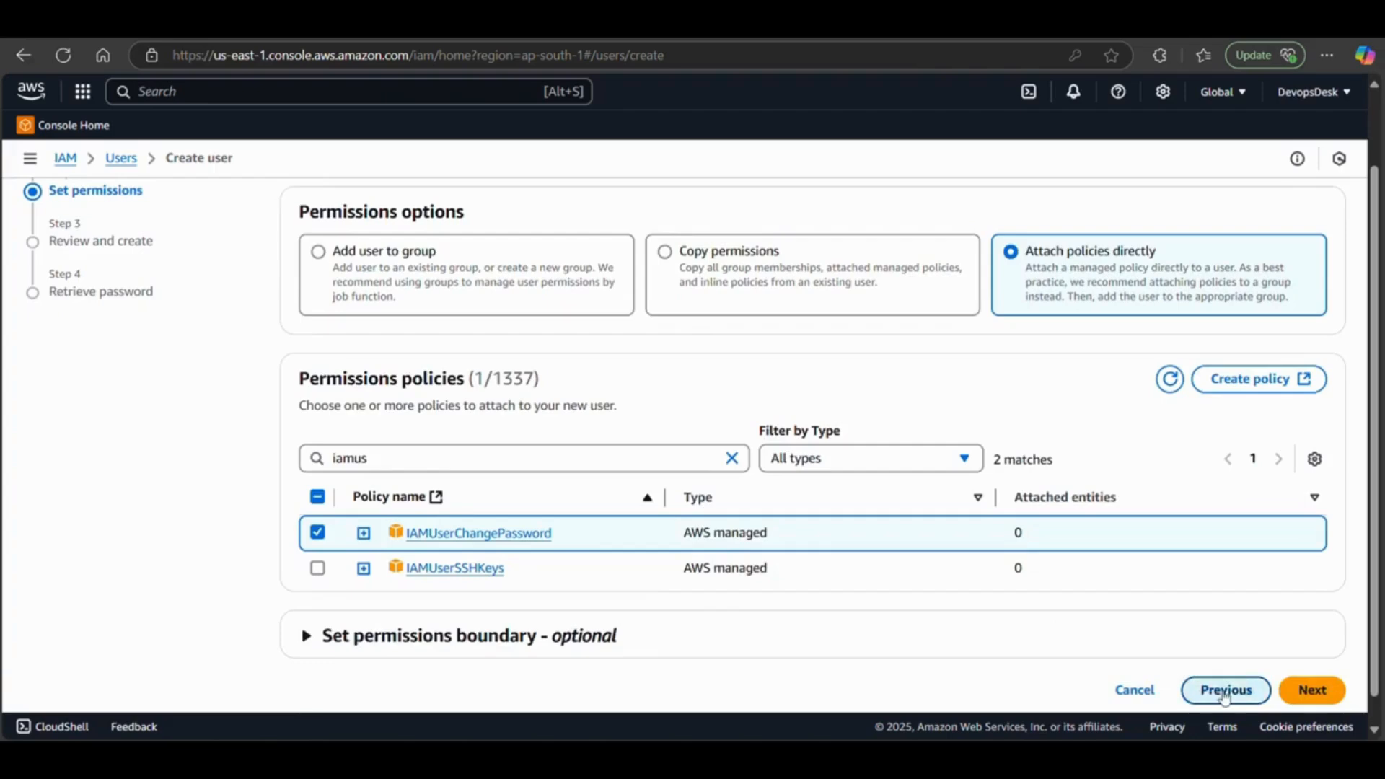
scroll(593, 644, "down", 4)
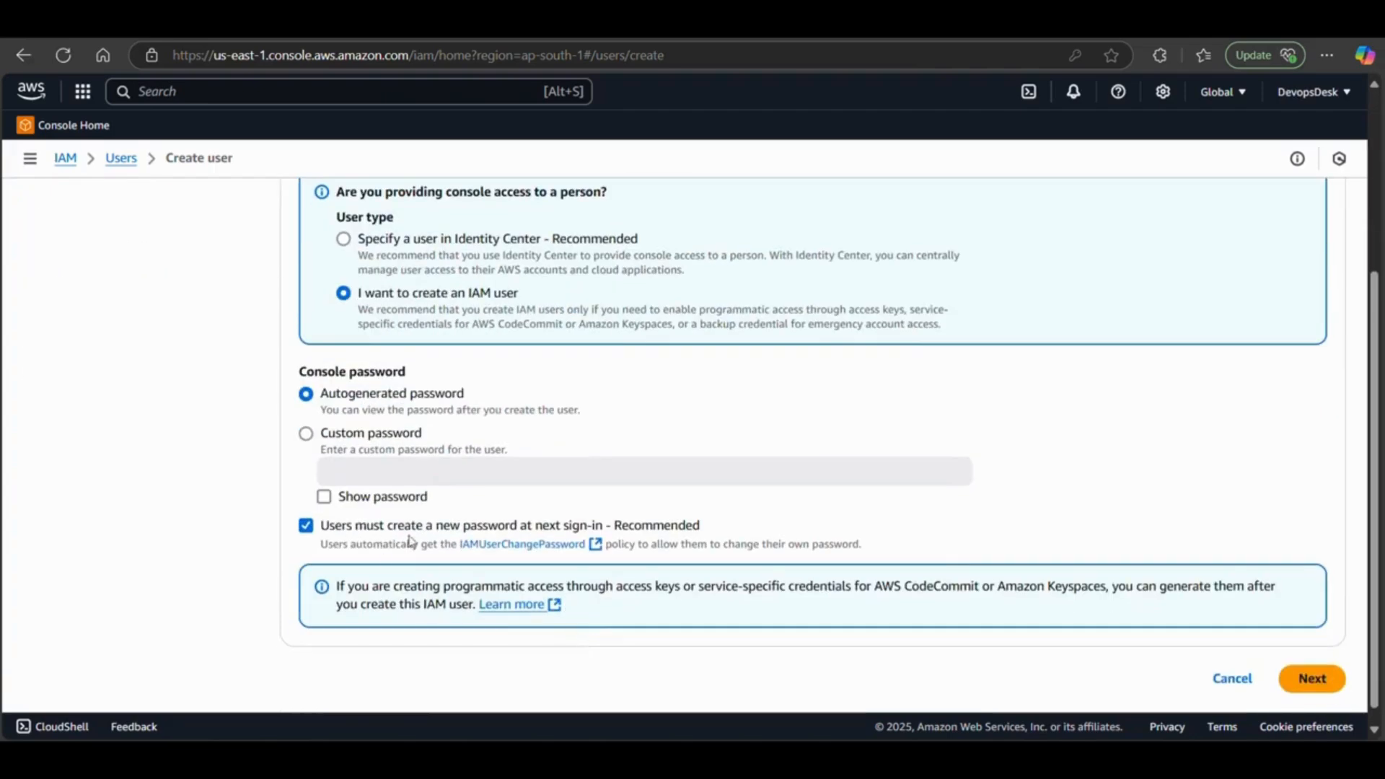
left_click(1312, 678)
left_click(613, 546)
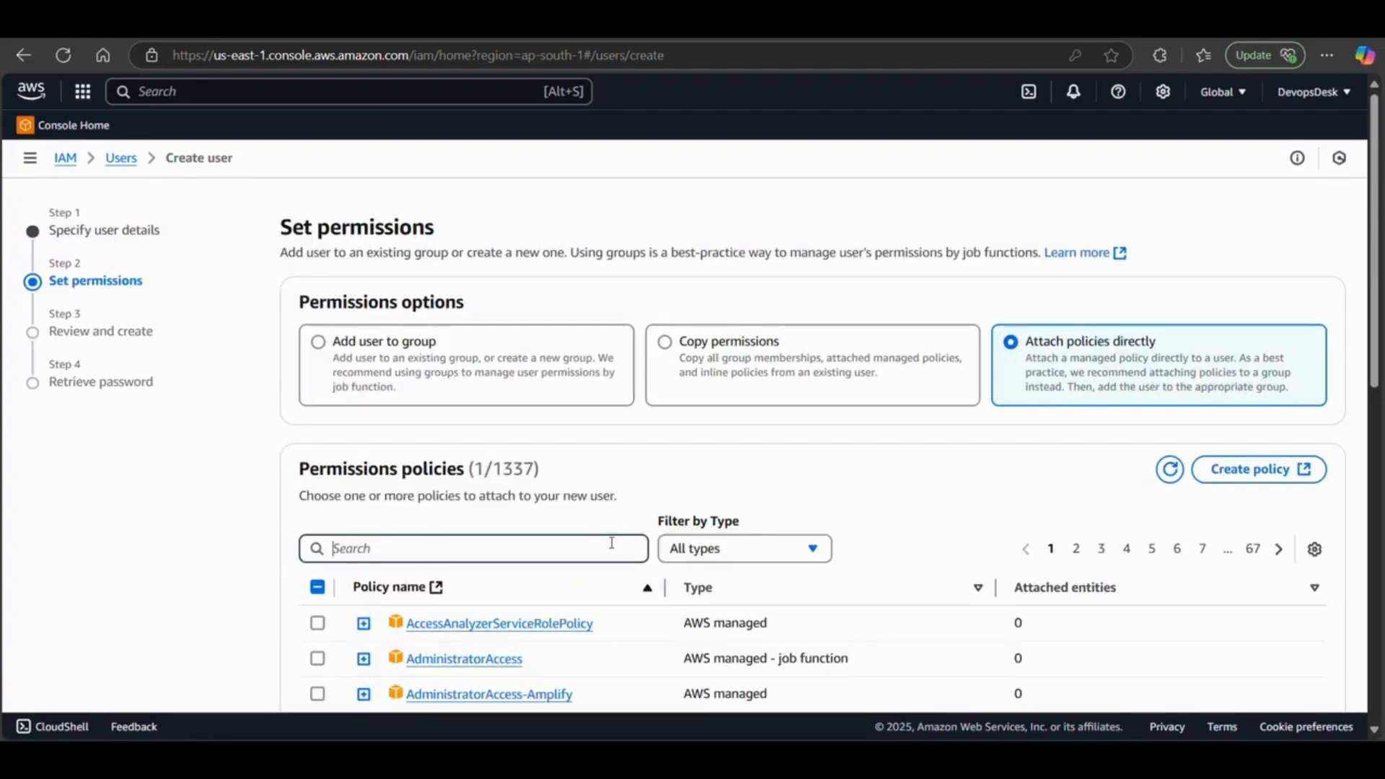
type("iamus")
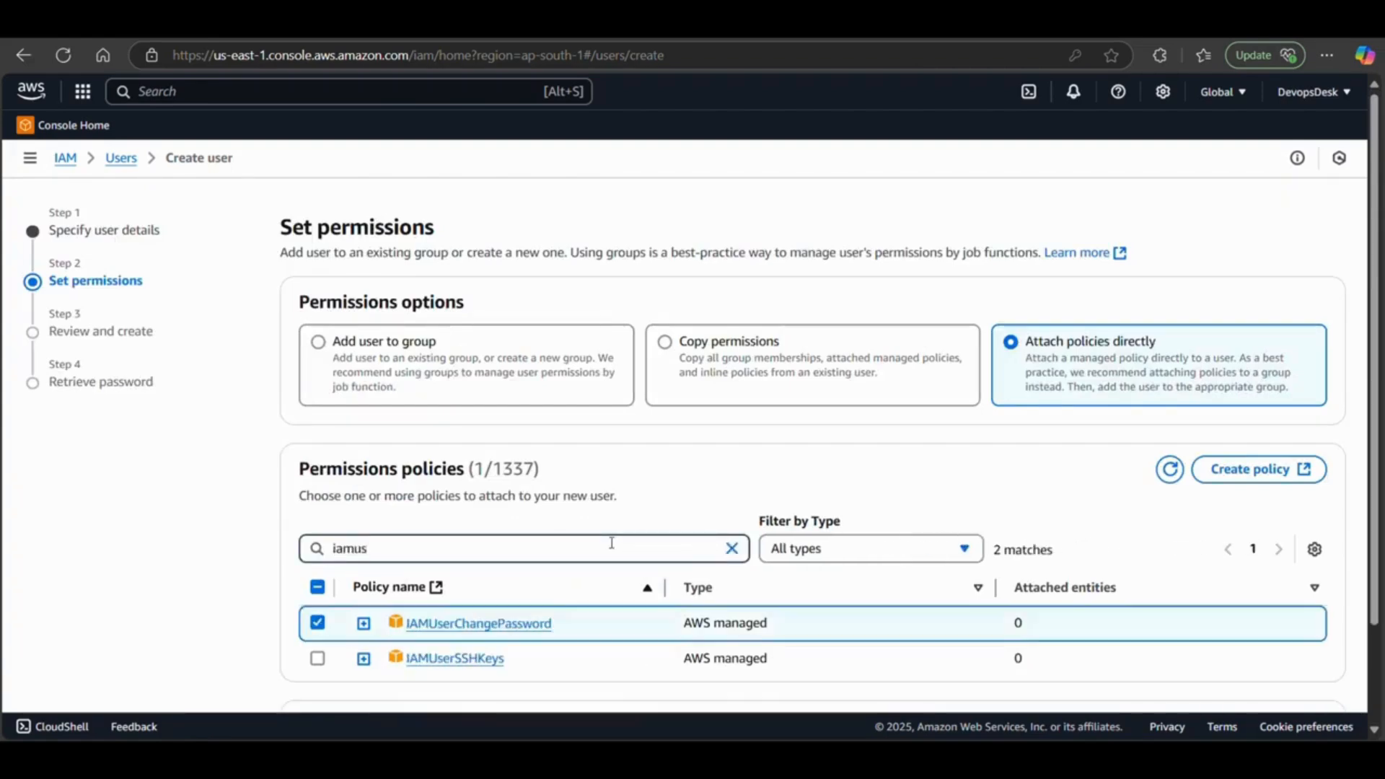
scroll(1097, 559, "down", 2)
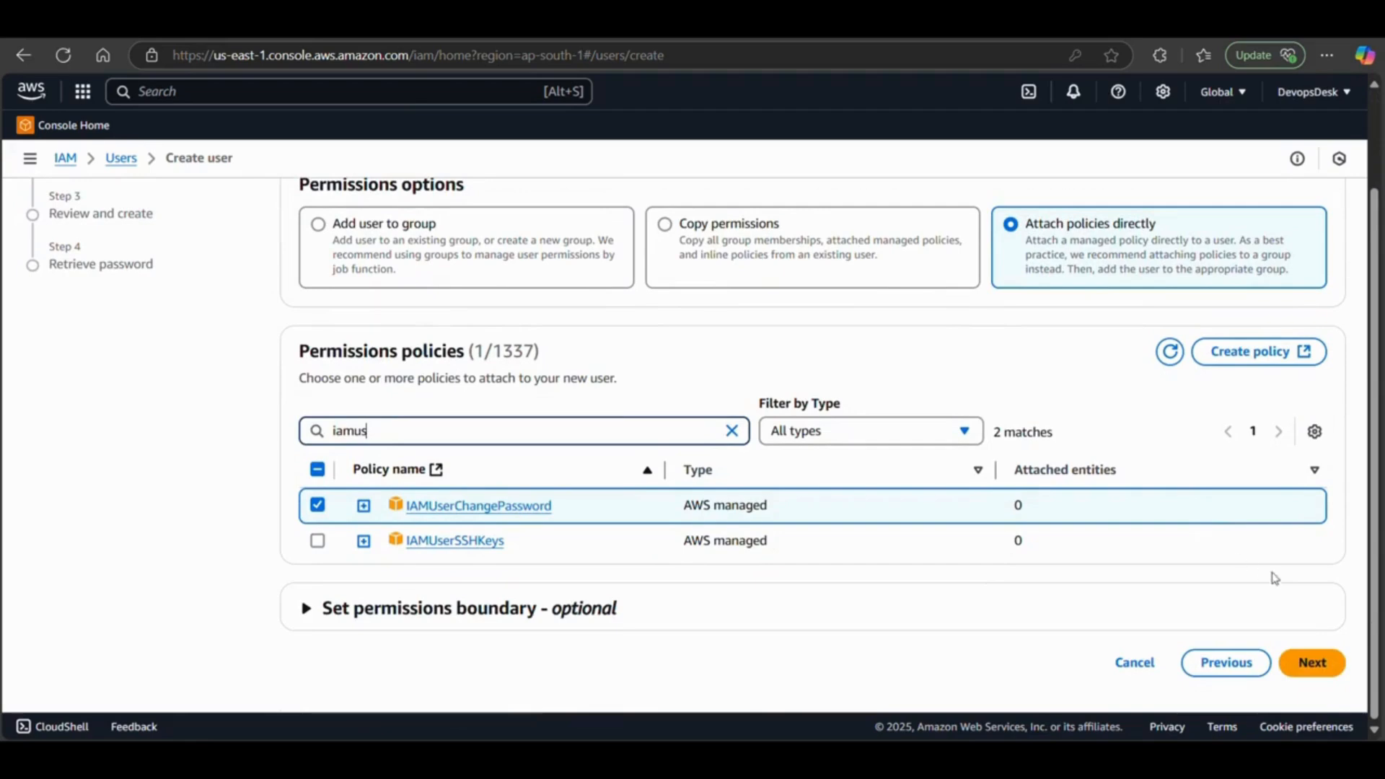
left_click(1313, 662)
scroll(684, 535, "up", 2)
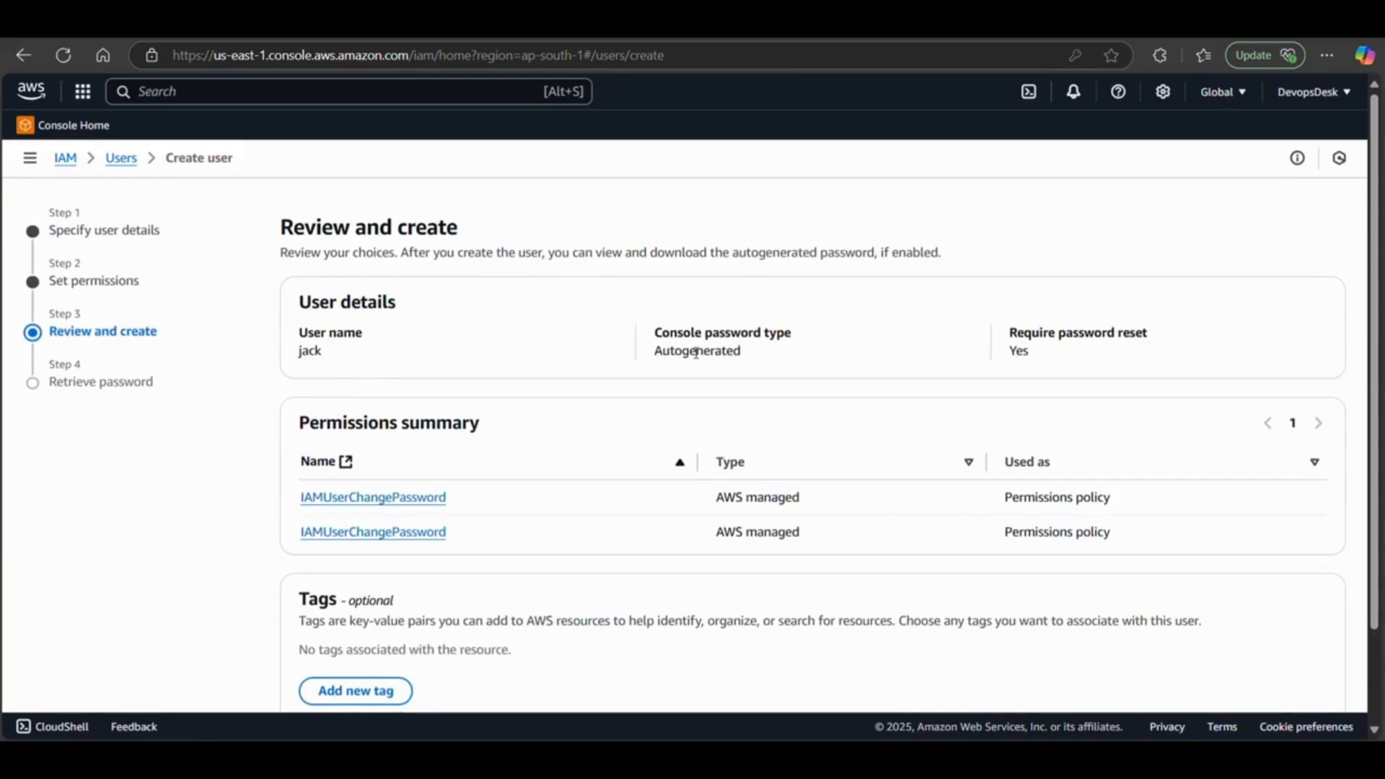
Create the user jack from the review page
scroll(466, 386, "down", 2)
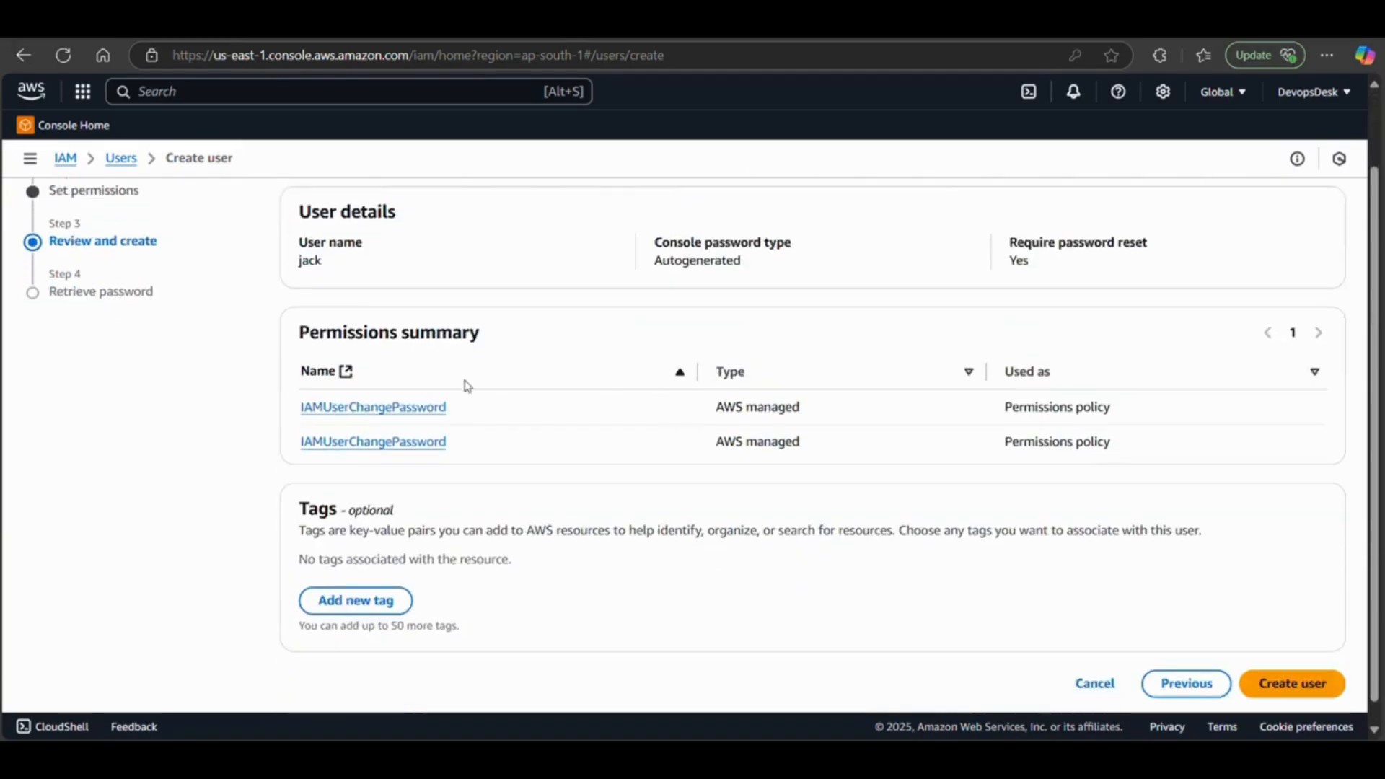
scroll(631, 437, "down", 1)
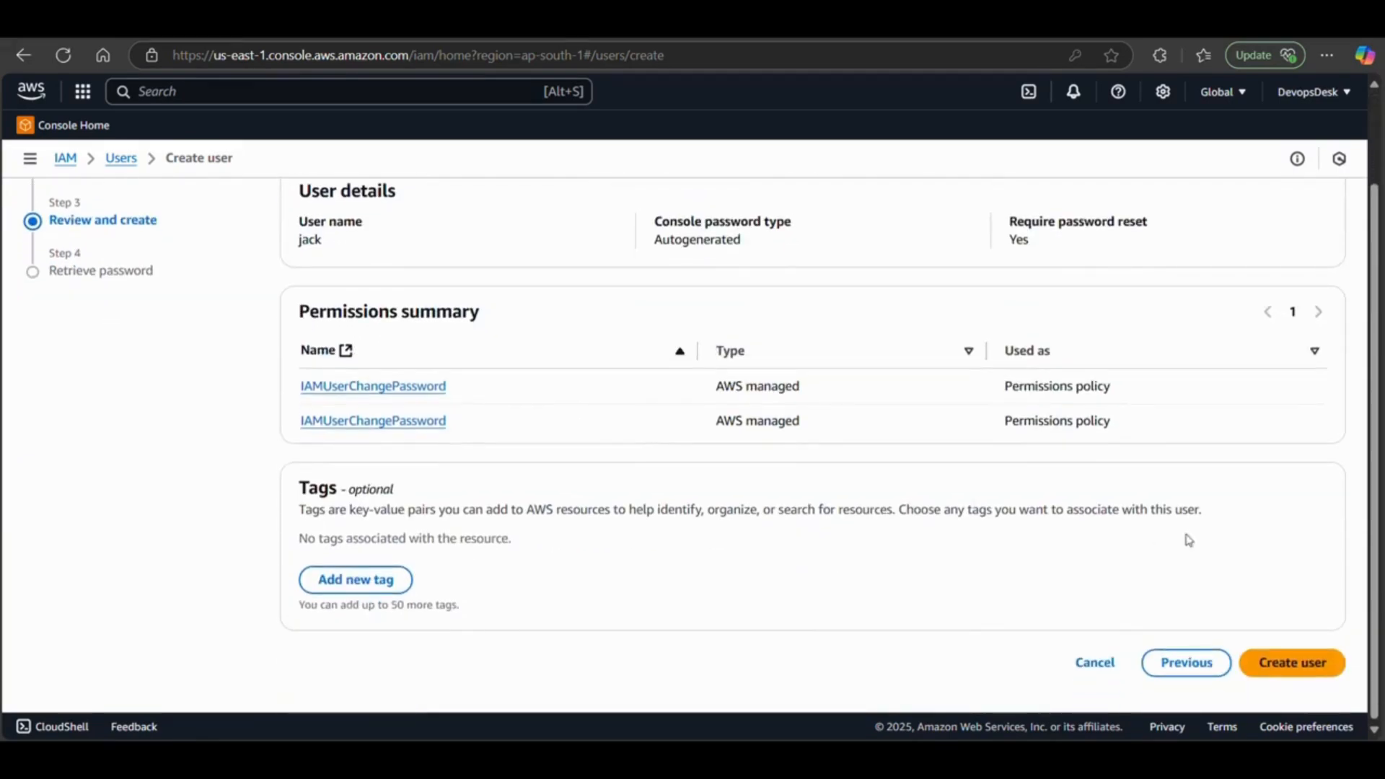
left_click(1326, 663)
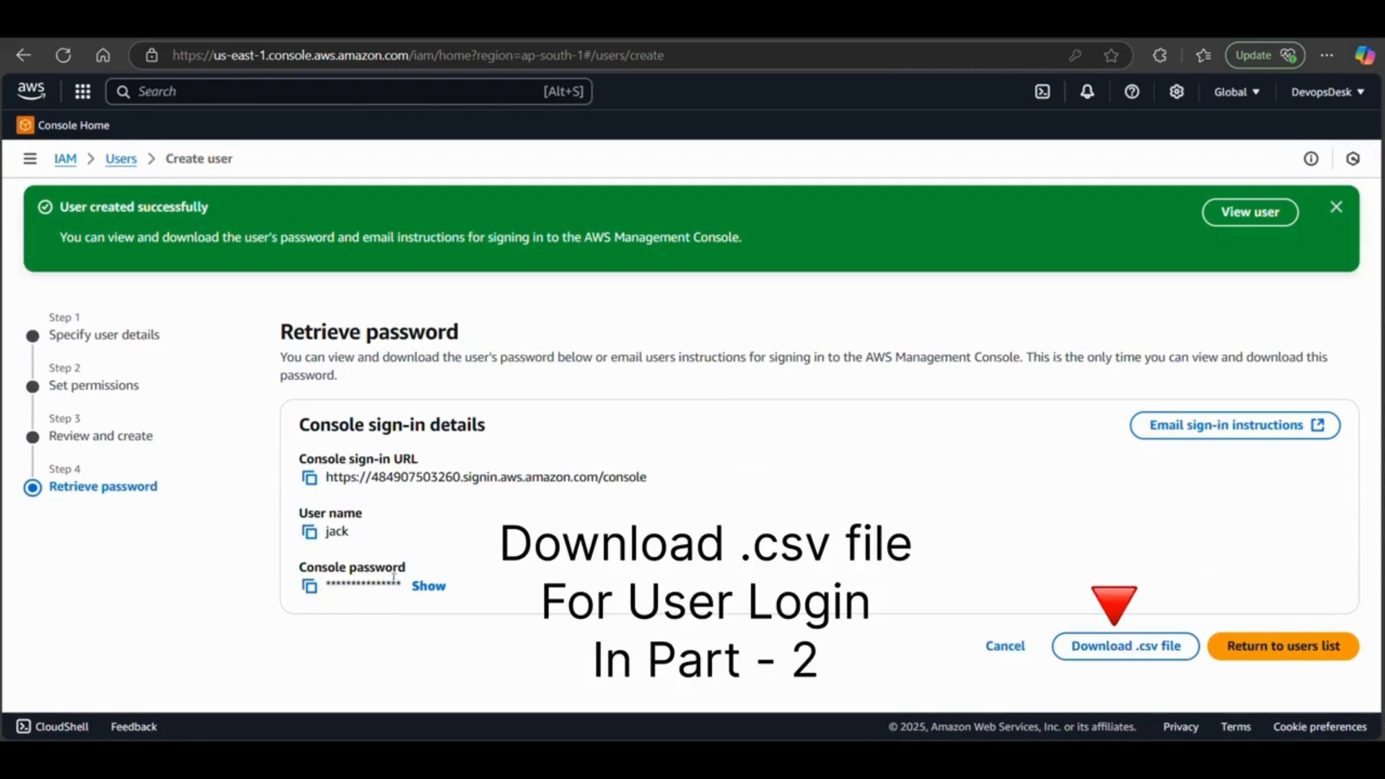
Download jack's credentials .csv file and return to the Users list
left_click(1107, 653)
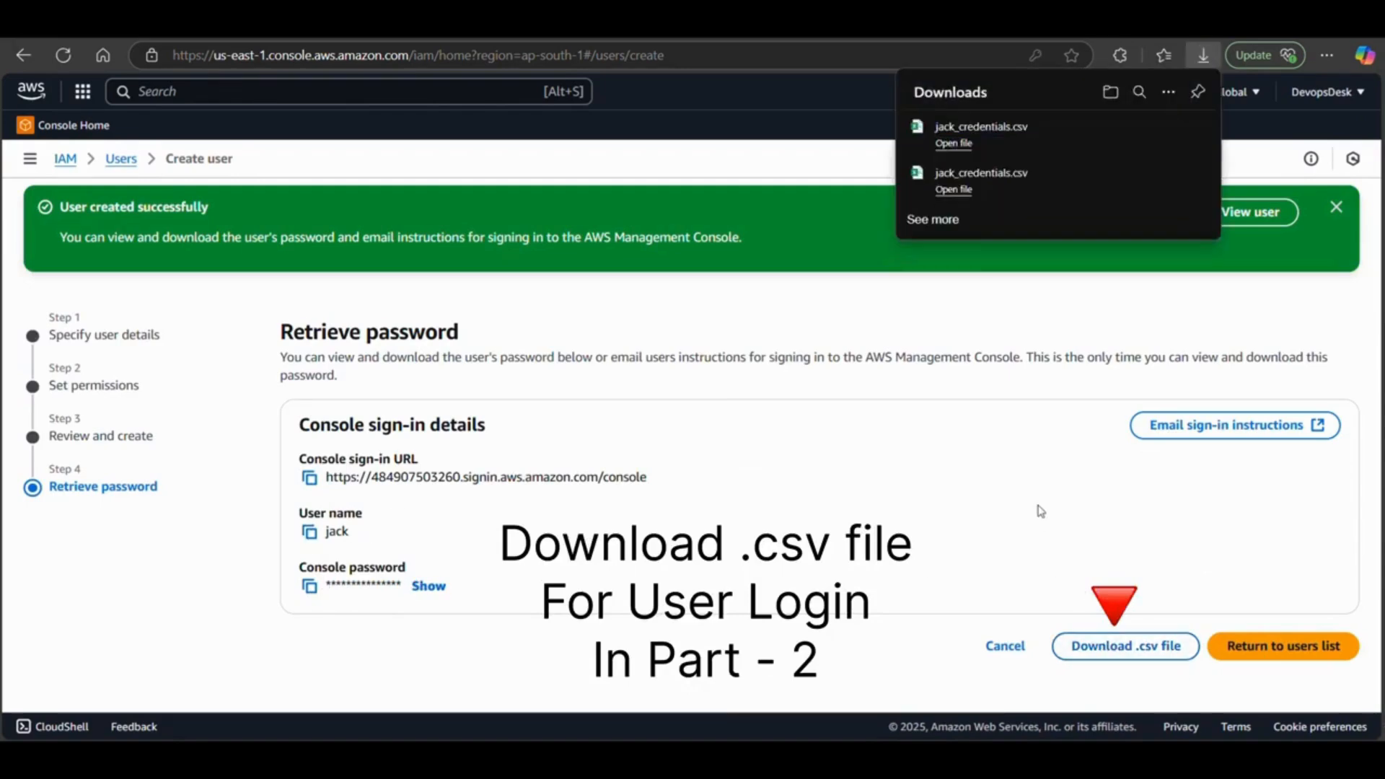
left_click(1036, 504)
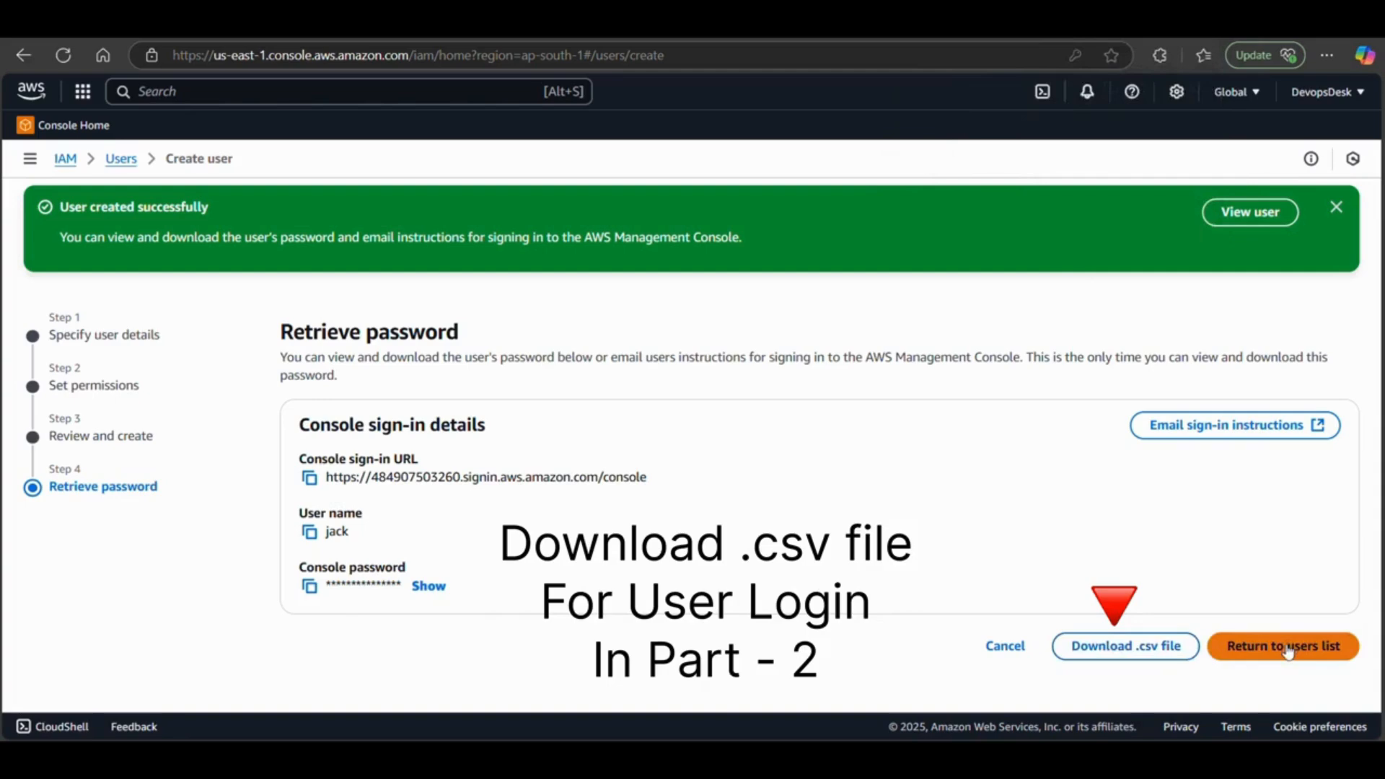
left_click(1283, 649)
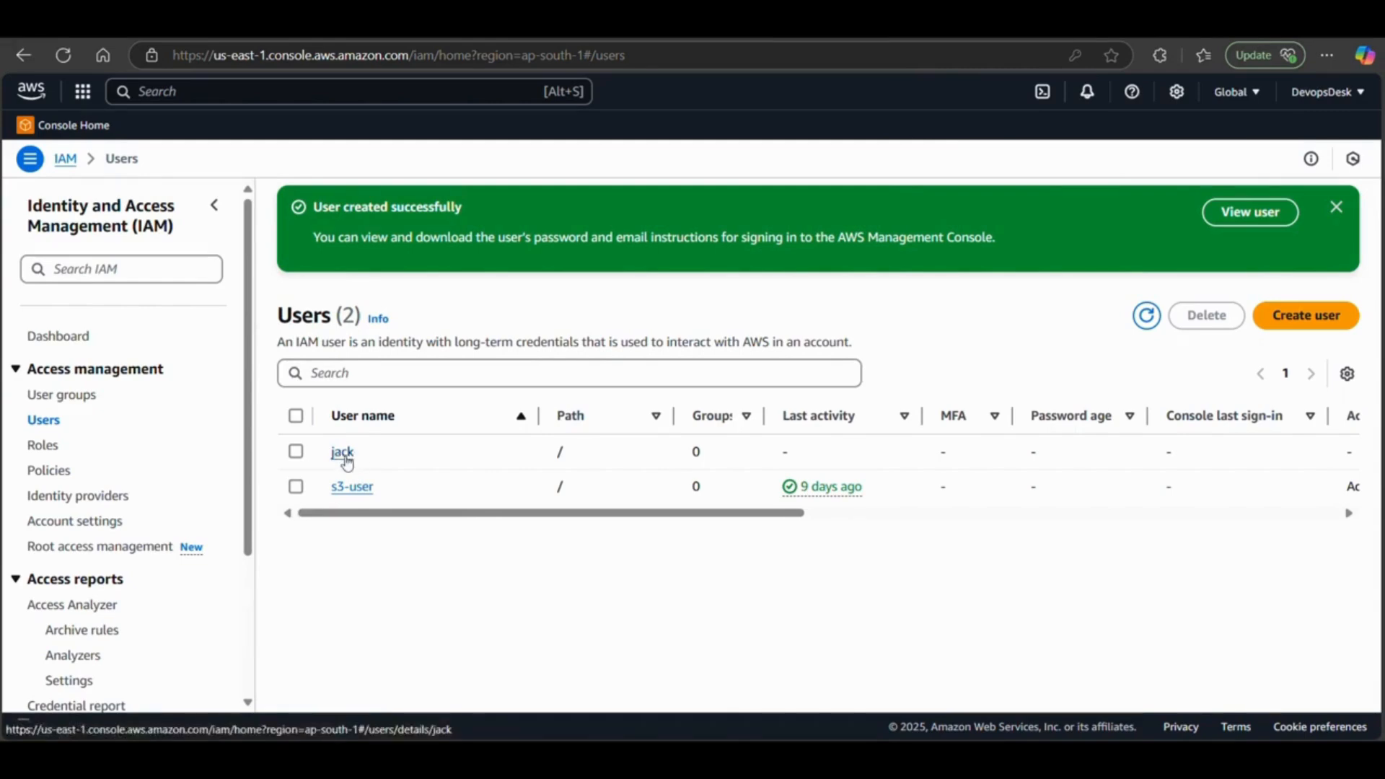
Open jack's details, check the console-access MFA note, and view the Security credentials MFA section
left_click(1249, 214)
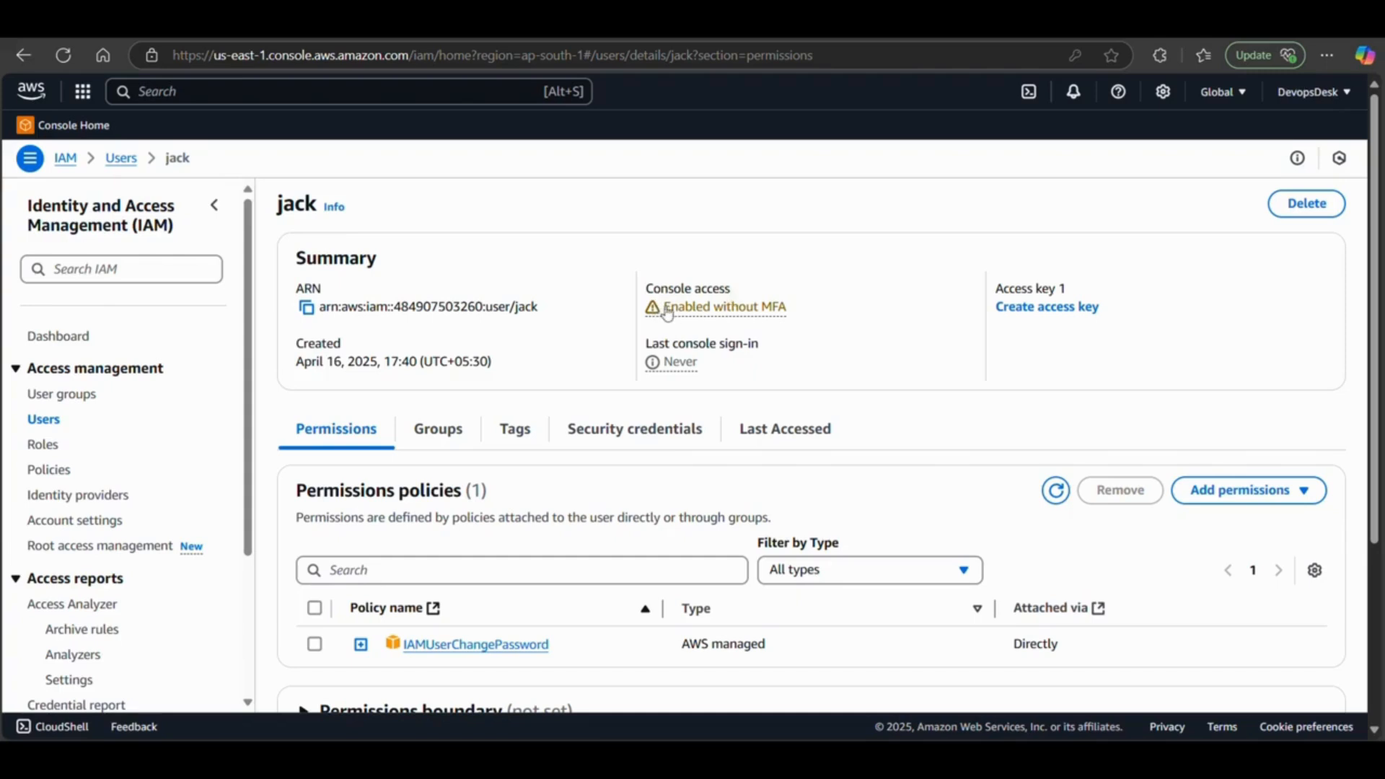
left_click(753, 307)
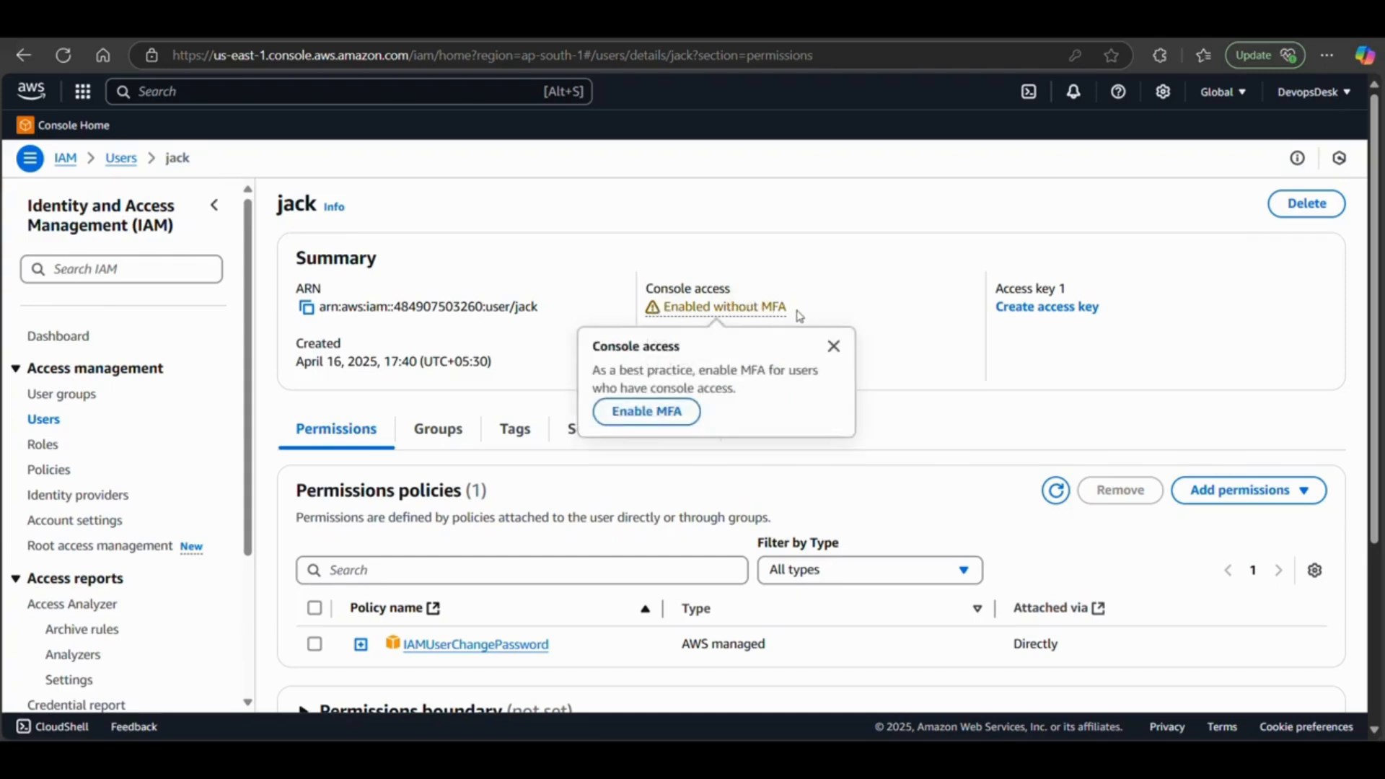
left_click(798, 312)
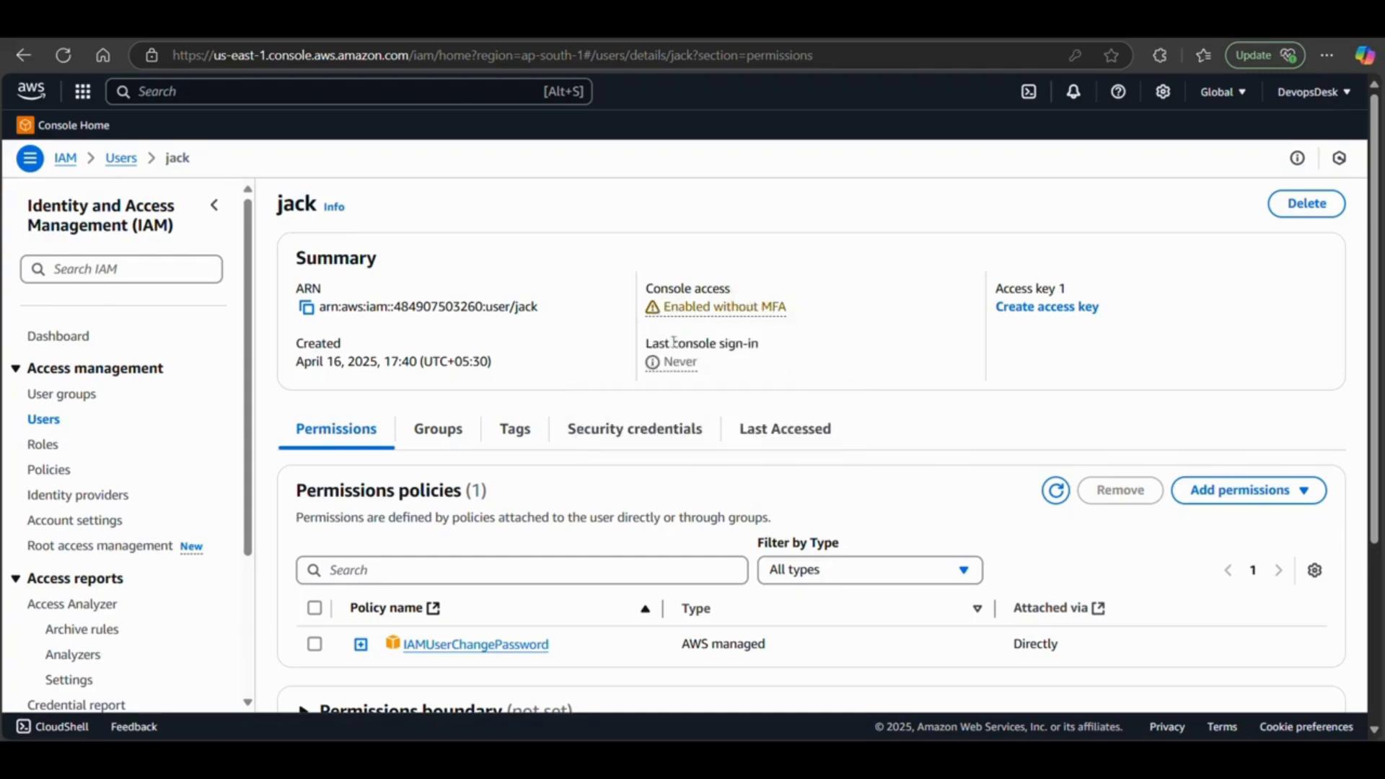
scroll(678, 346, "down", 1)
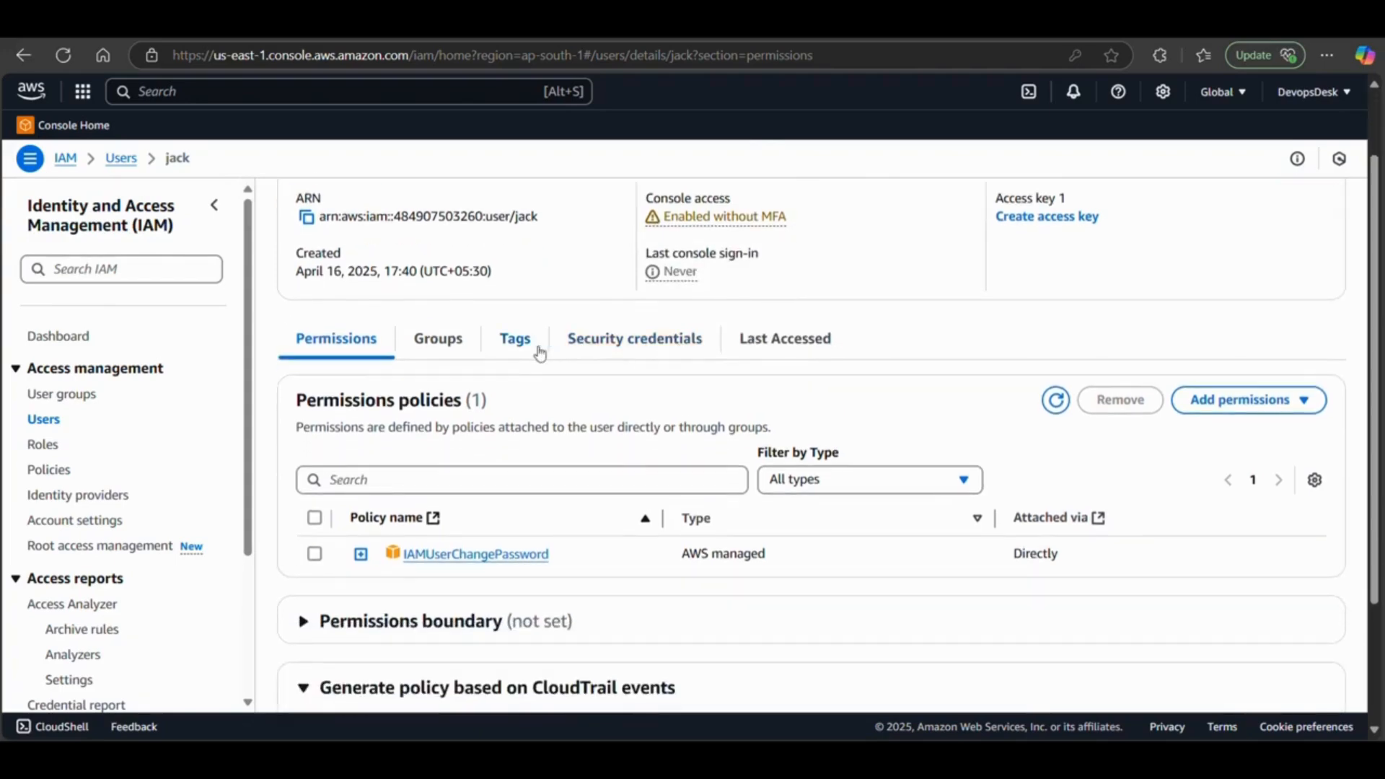
left_click(634, 338)
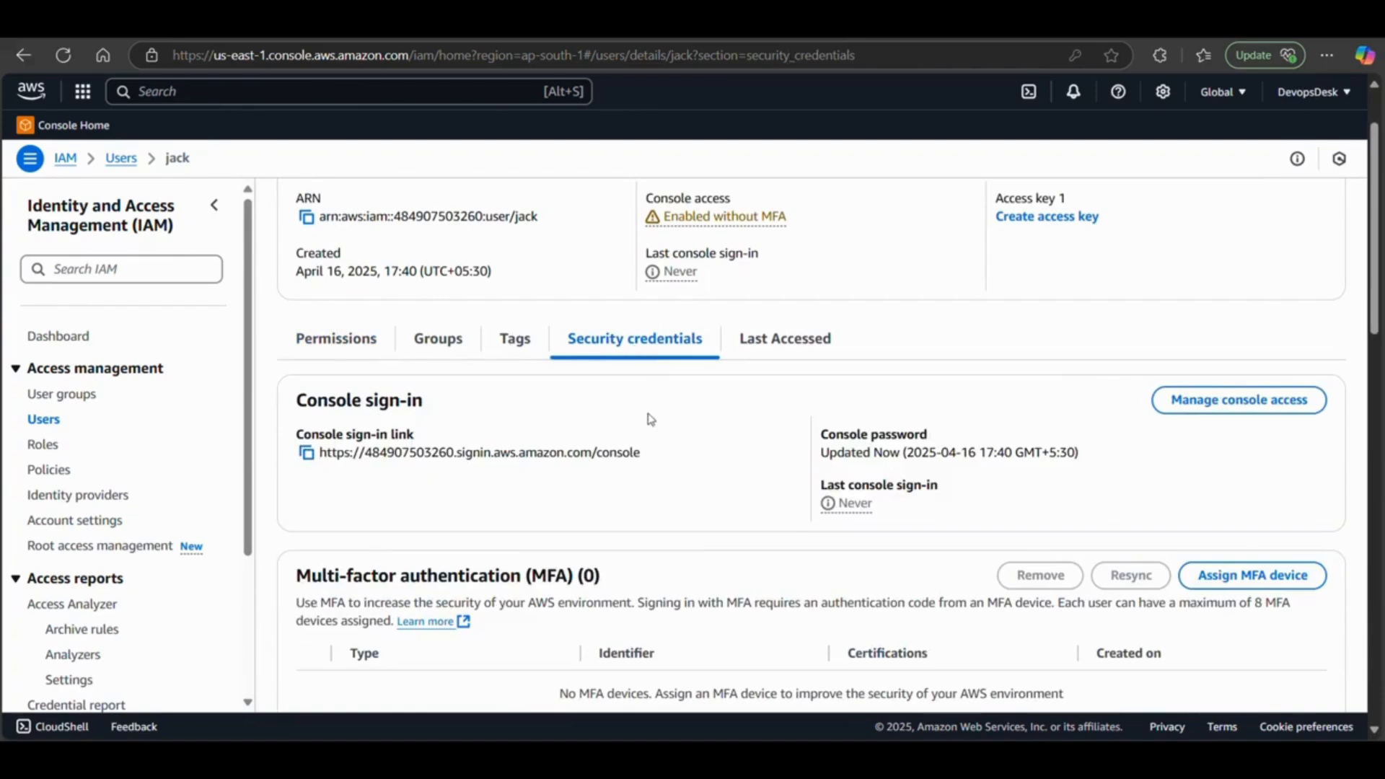
scroll(649, 422, "down", 2)
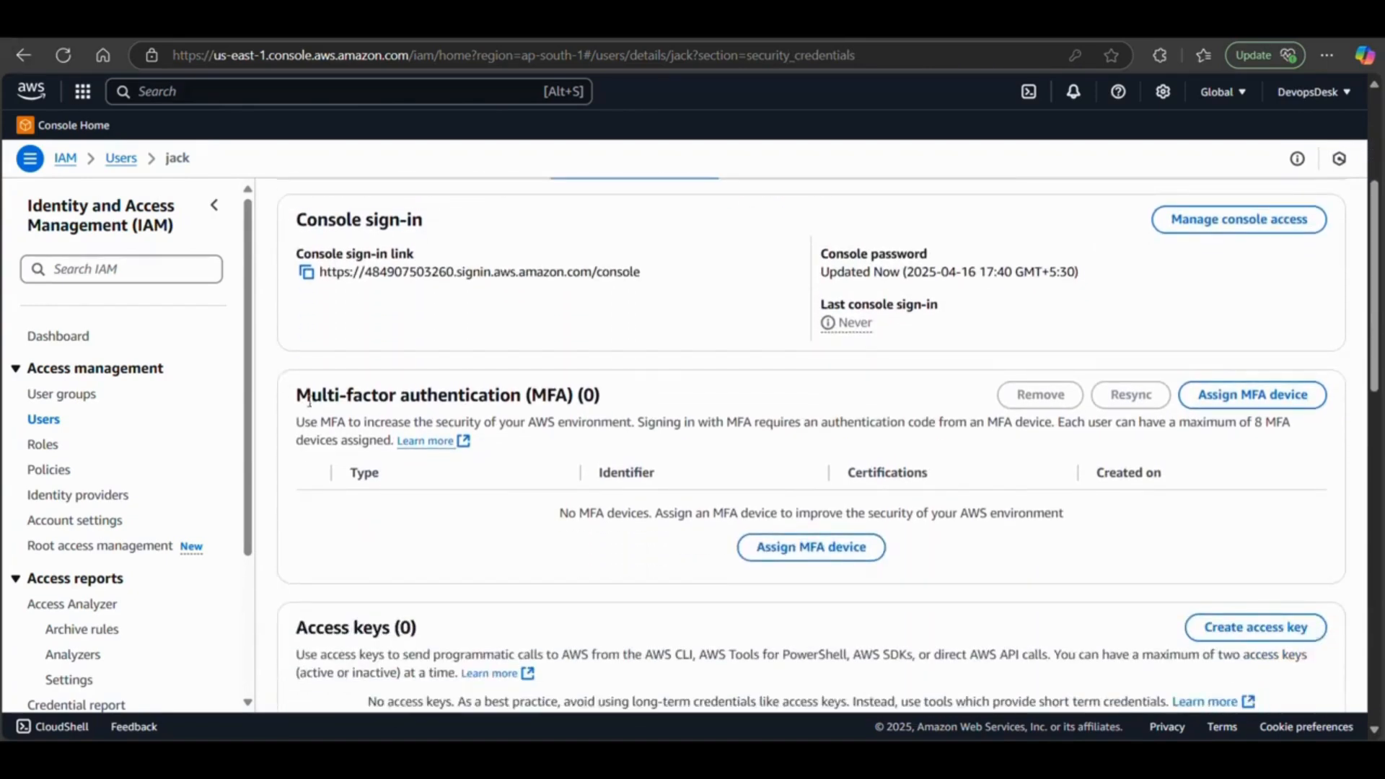
left_click_drag(298, 399, 522, 396)
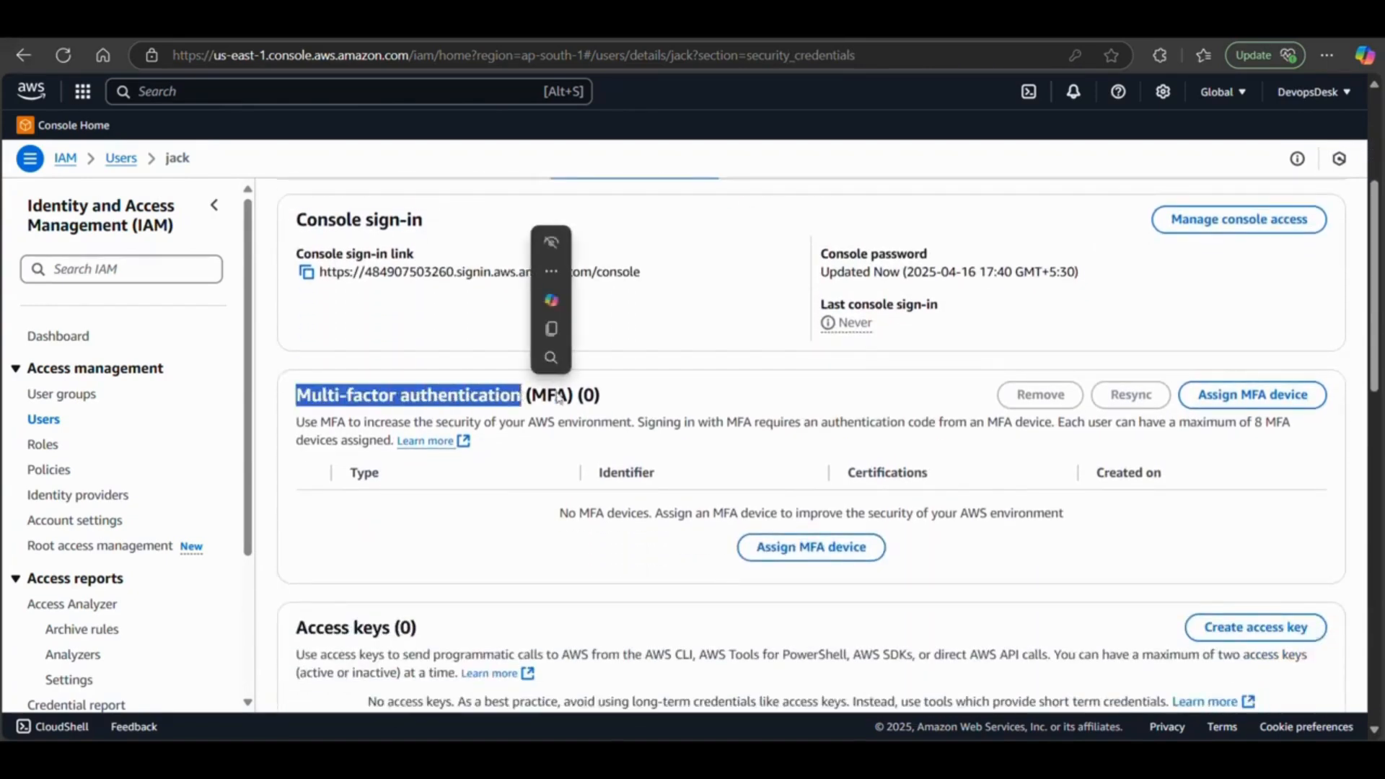
left_click(588, 396)
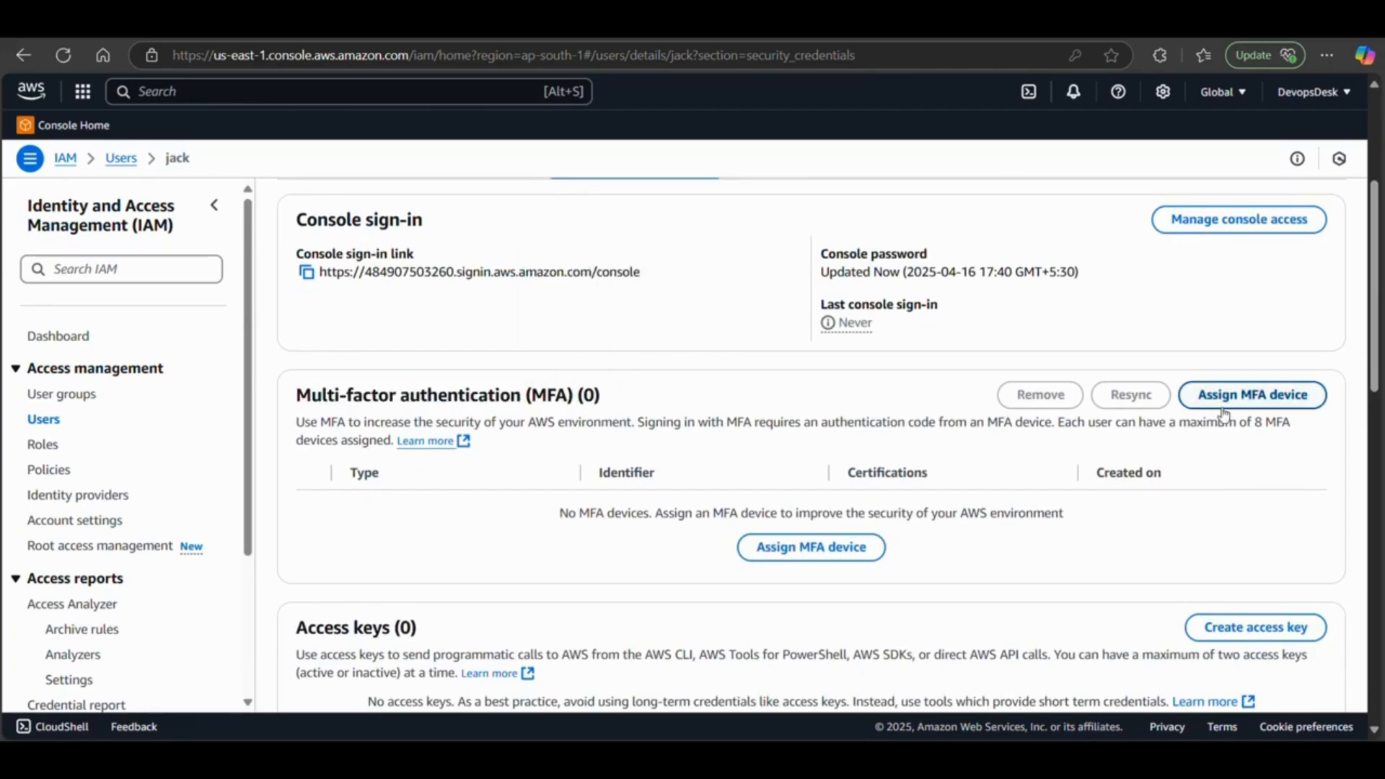
Begin assigning an MFA device named 'jack_mfa' with Authenticator app as its type
left_click(840, 550)
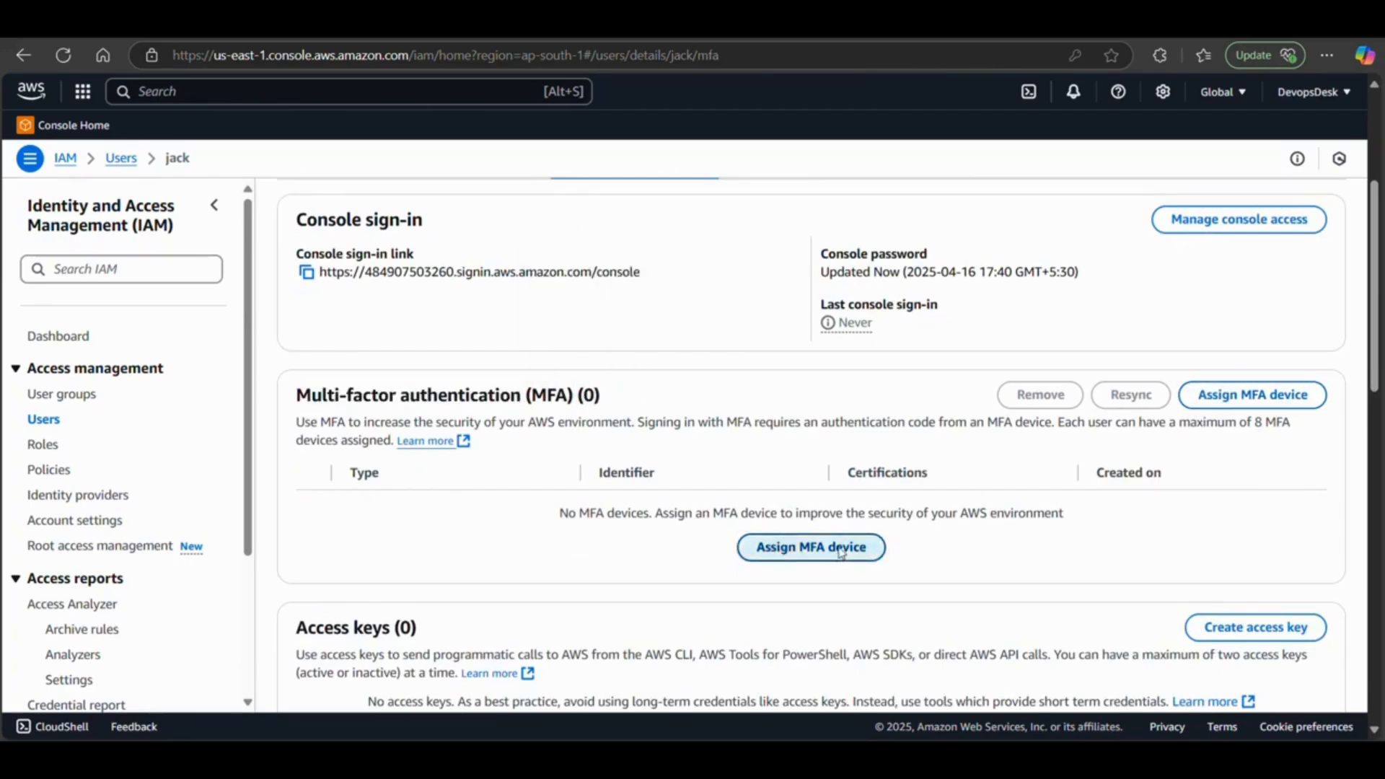
left_click(476, 356)
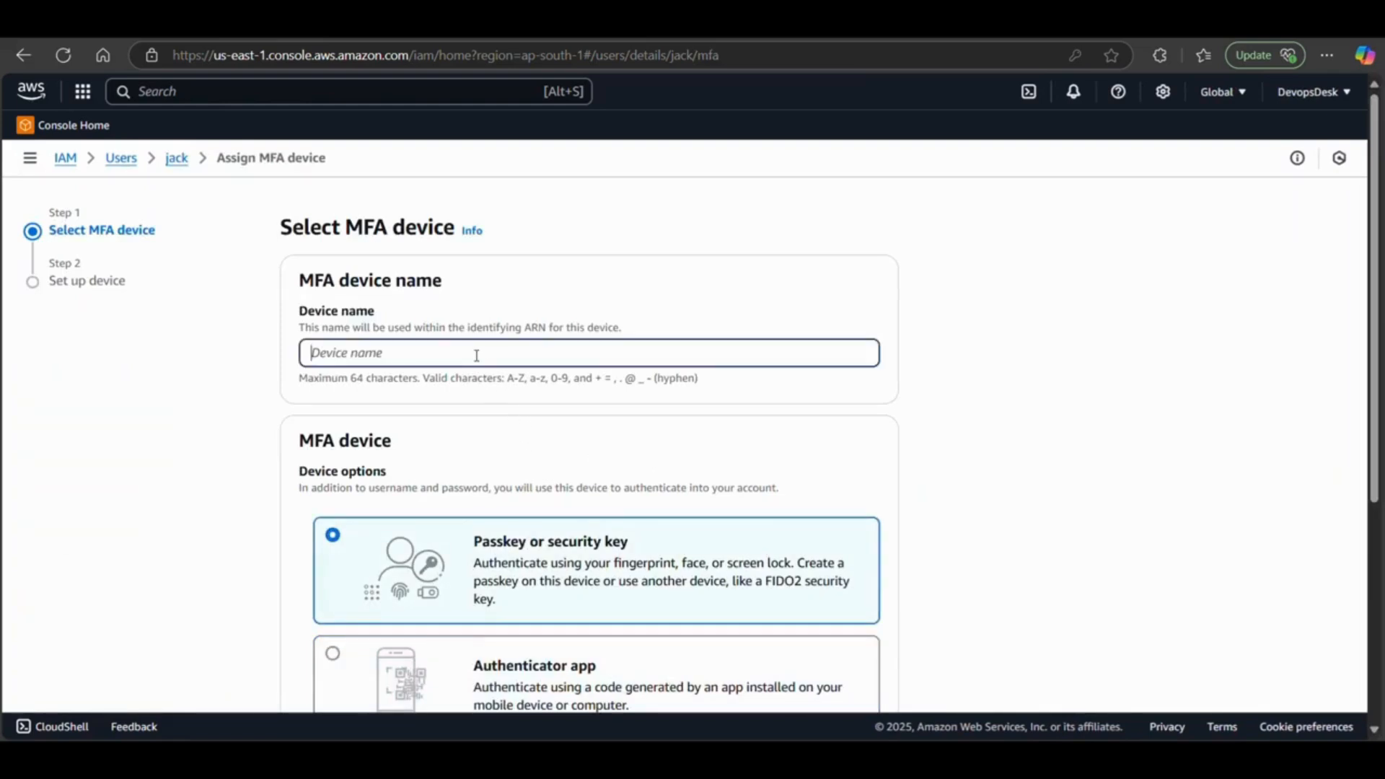
type("jack_mfa")
scroll(495, 352, "down", 2)
scroll(495, 352, "down", 2)
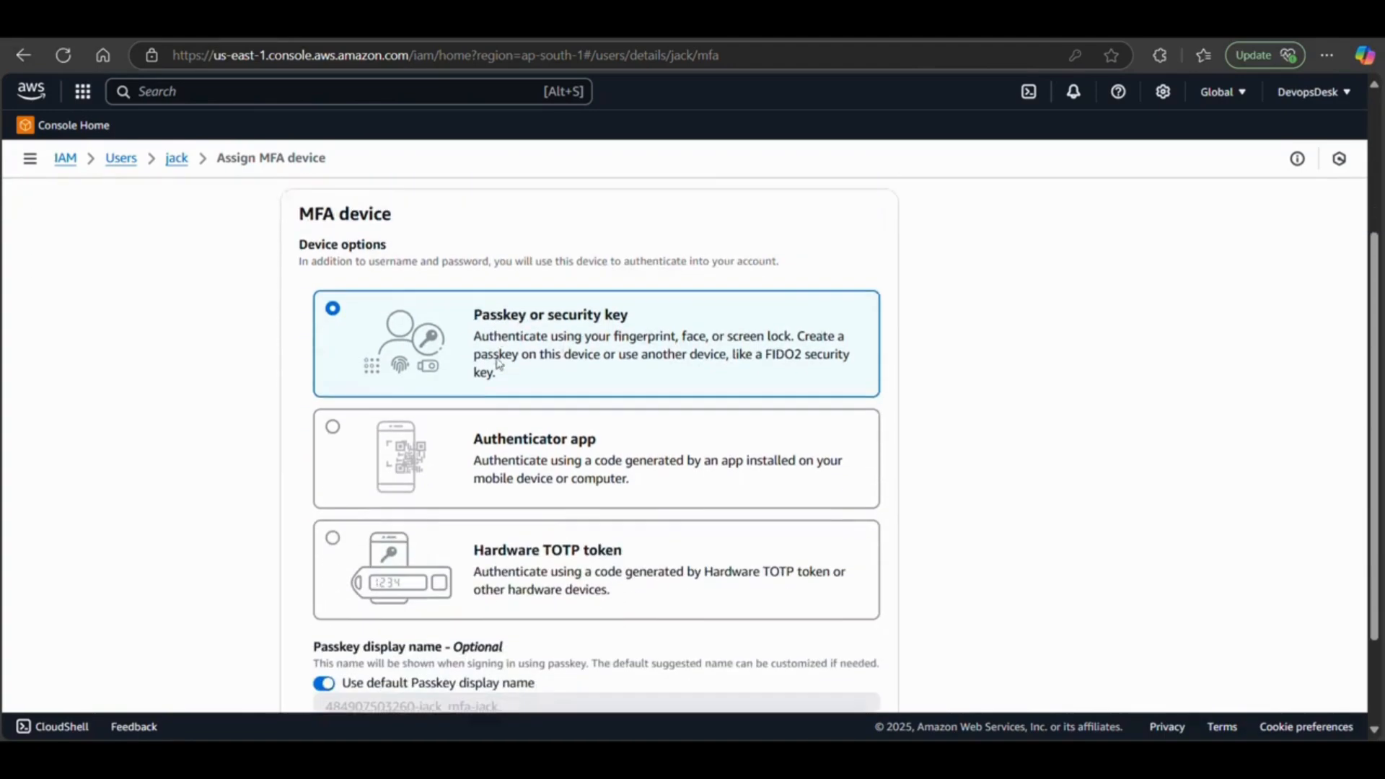
scroll(397, 310, "up", 1)
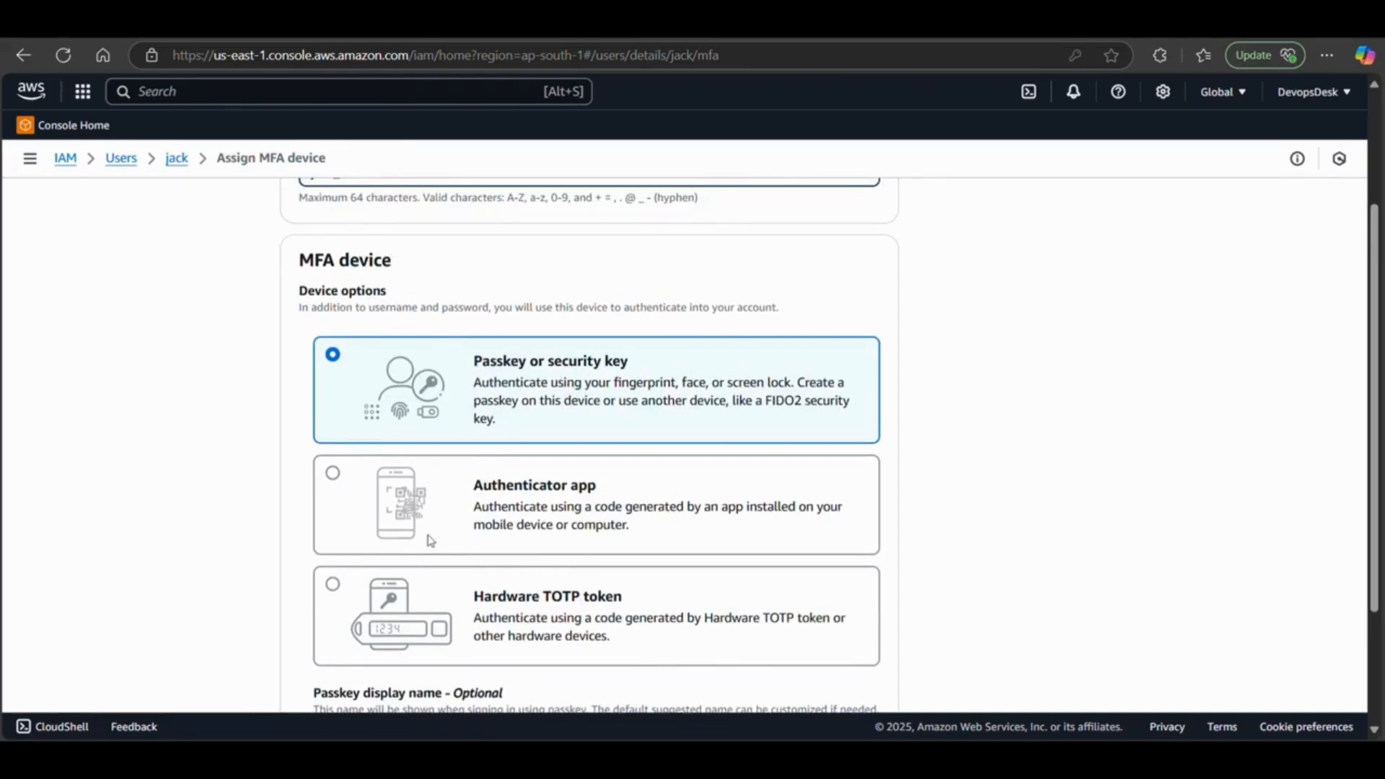
left_click(356, 495)
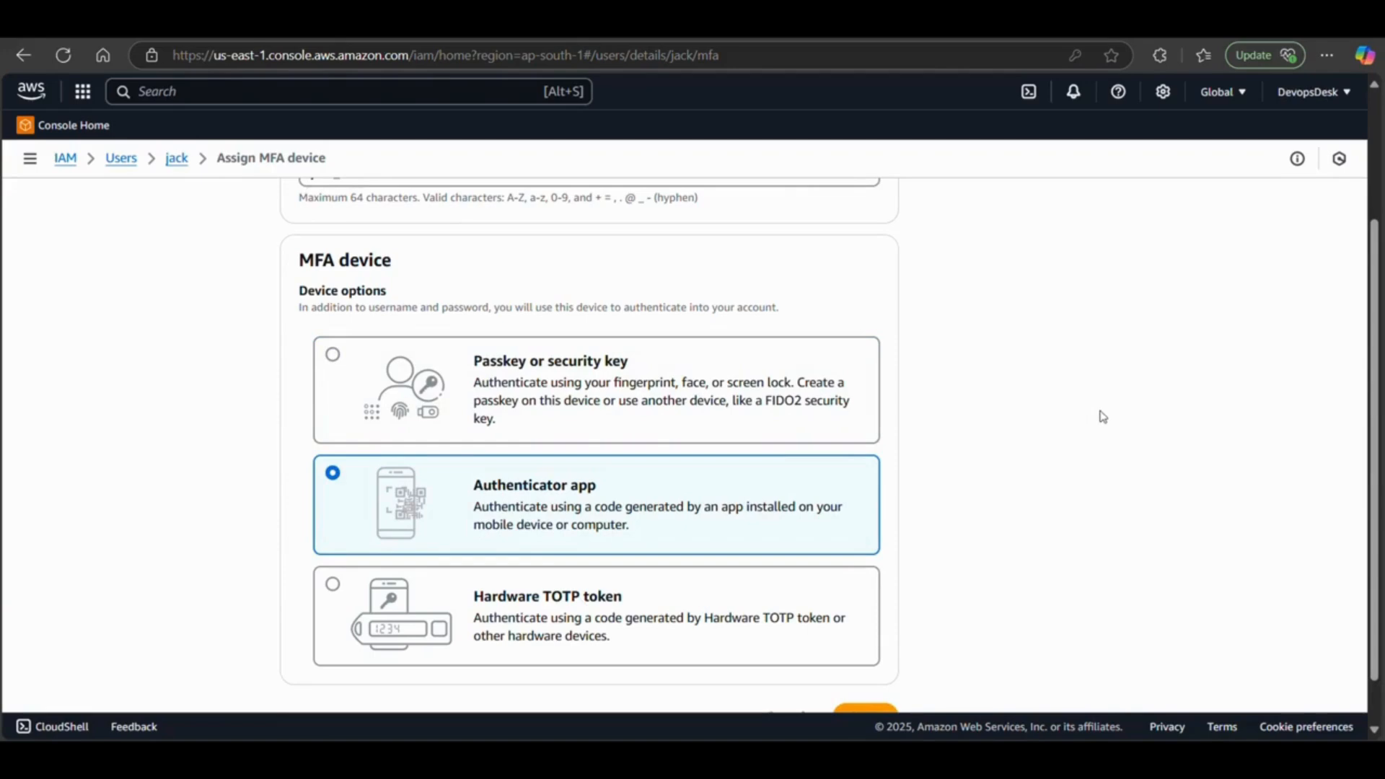
scroll(1103, 417, "down", 1)
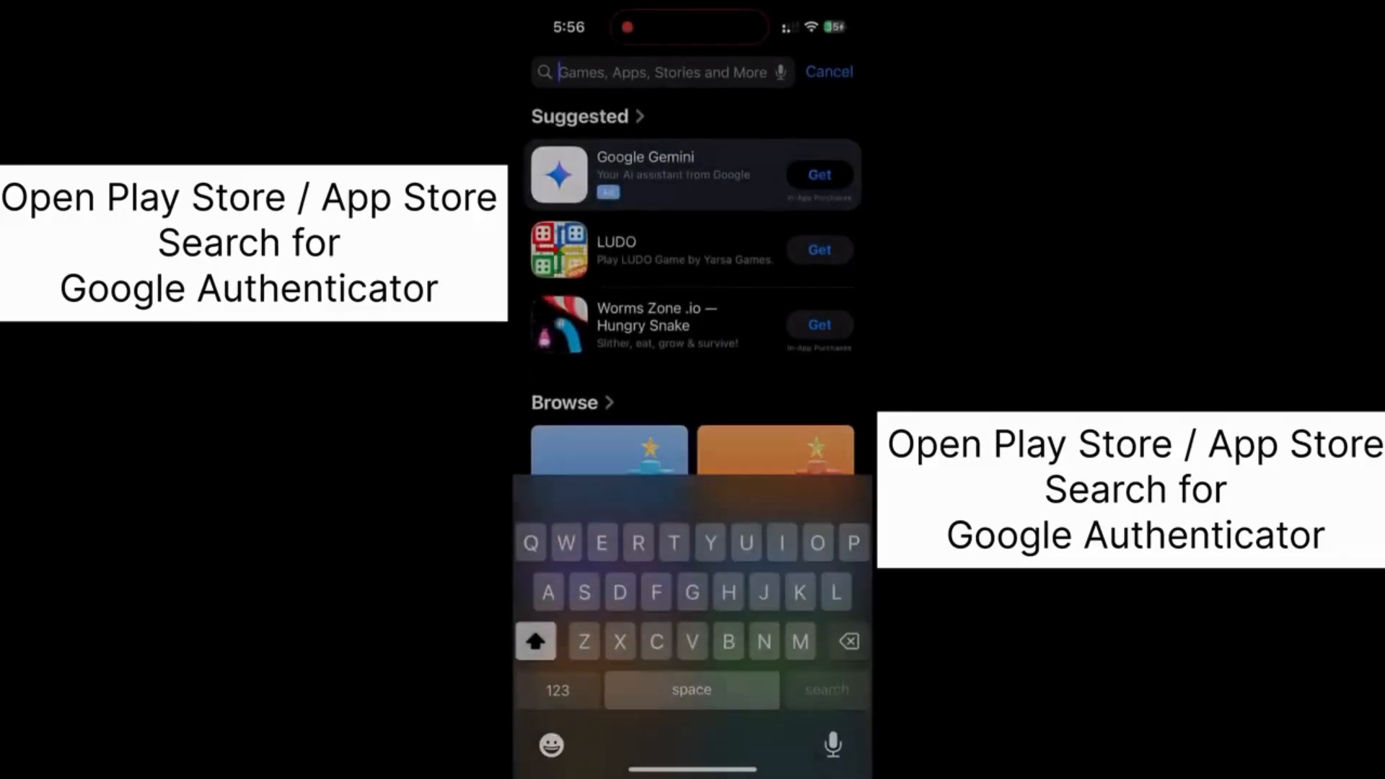
Search the App Store for 'Google authen', then install and open Google Authenticator
type("G")
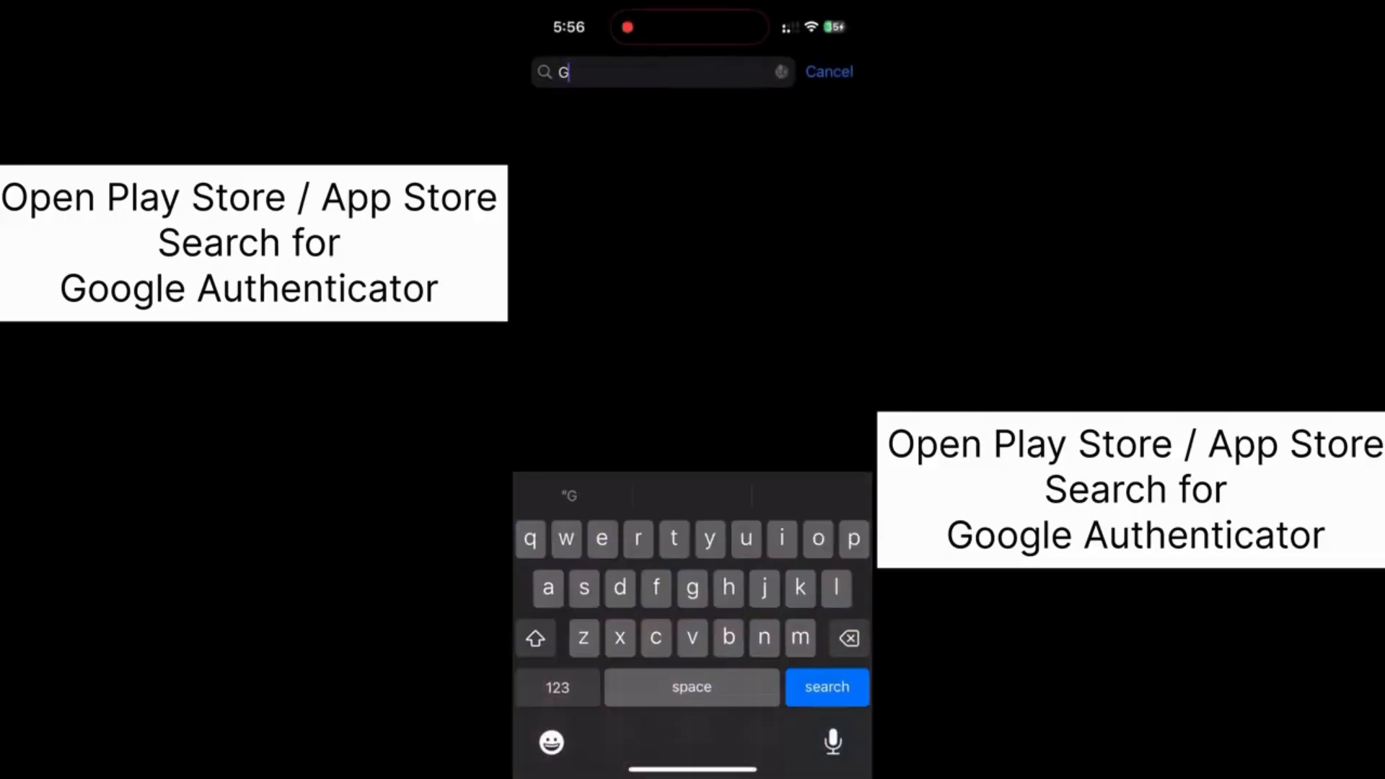
type("oogle authen")
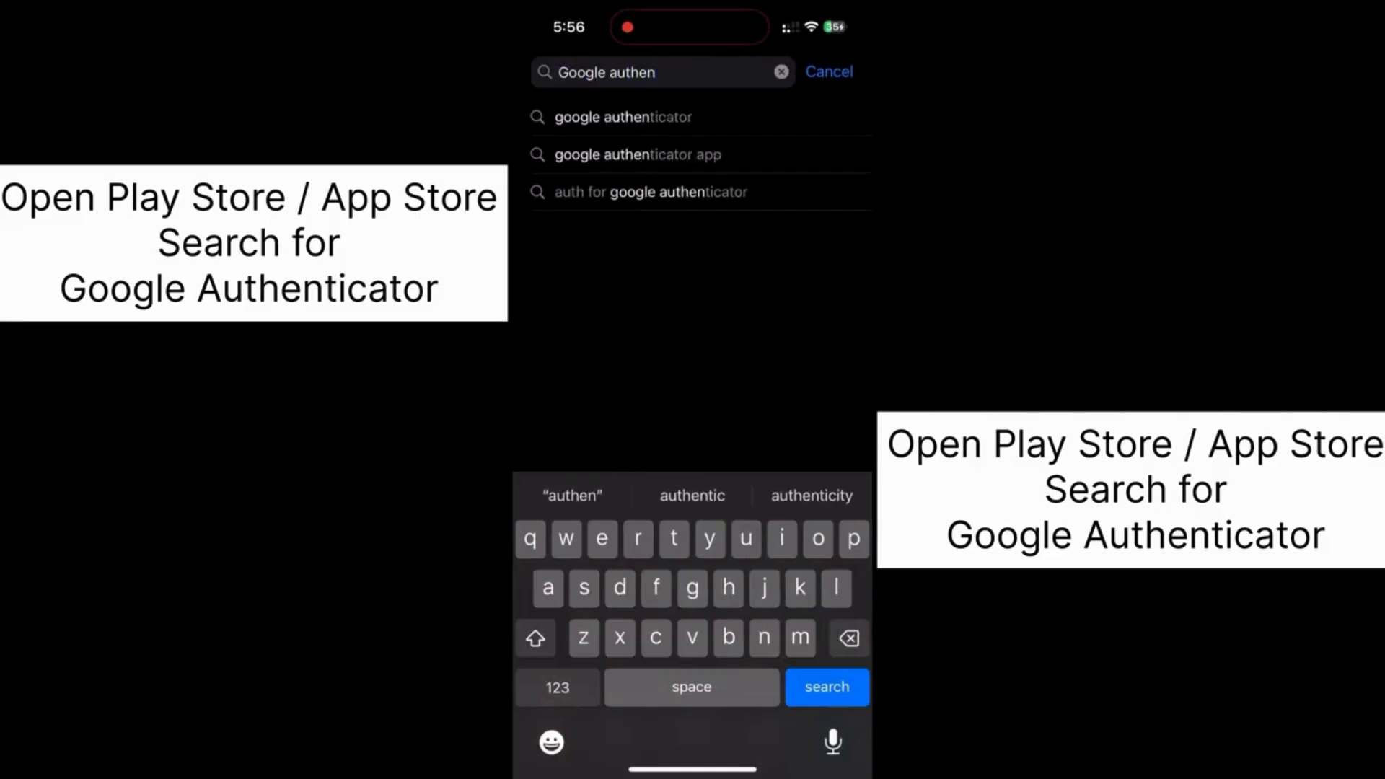
left_click(623, 117)
scroll(692, 433, "down", 3)
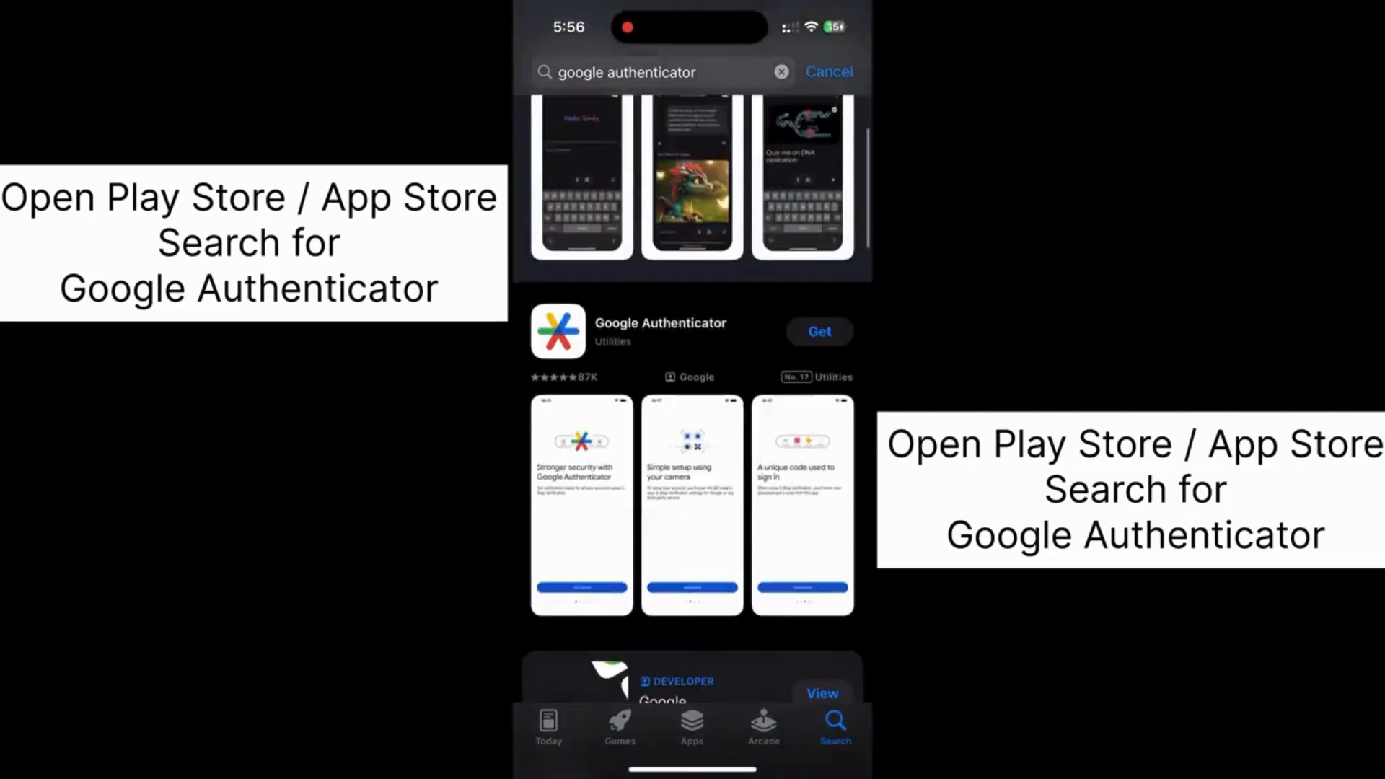
left_click(649, 258)
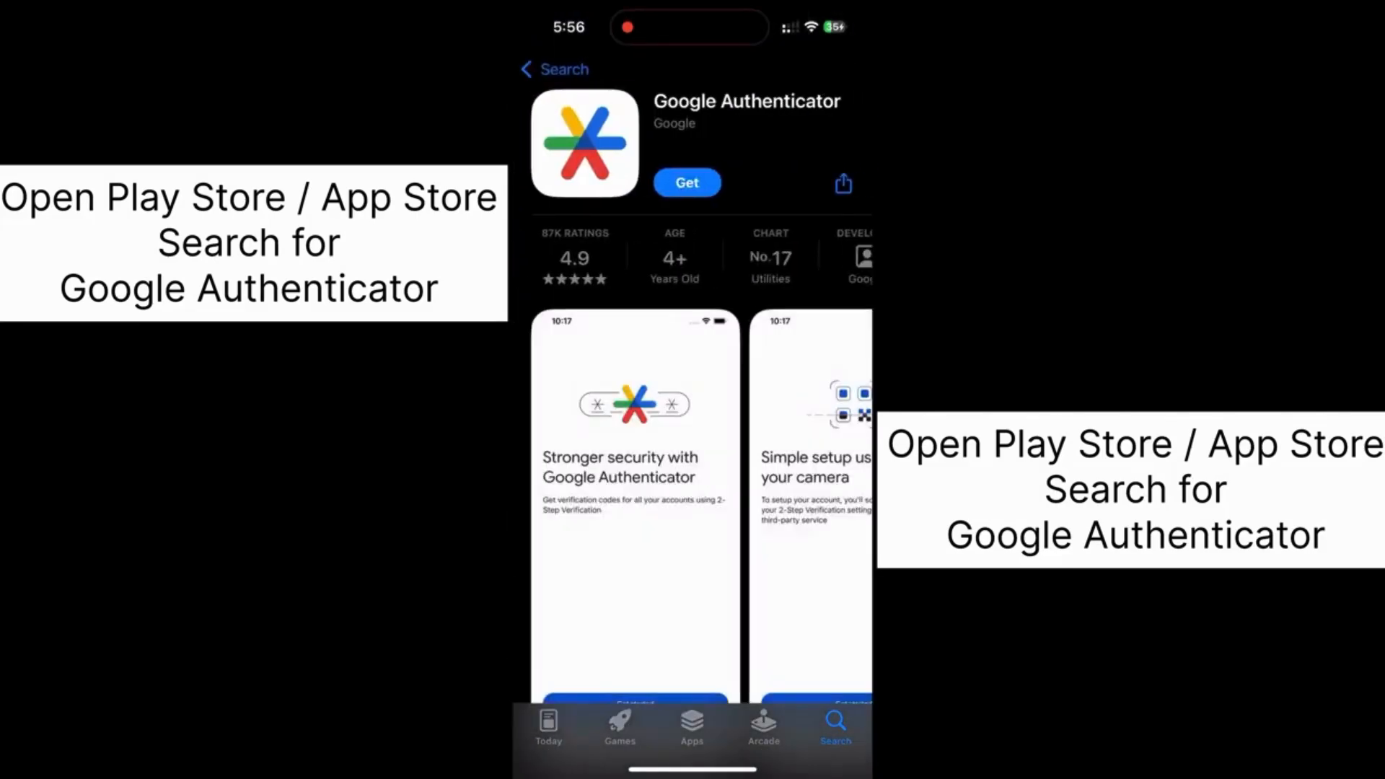
left_click(687, 182)
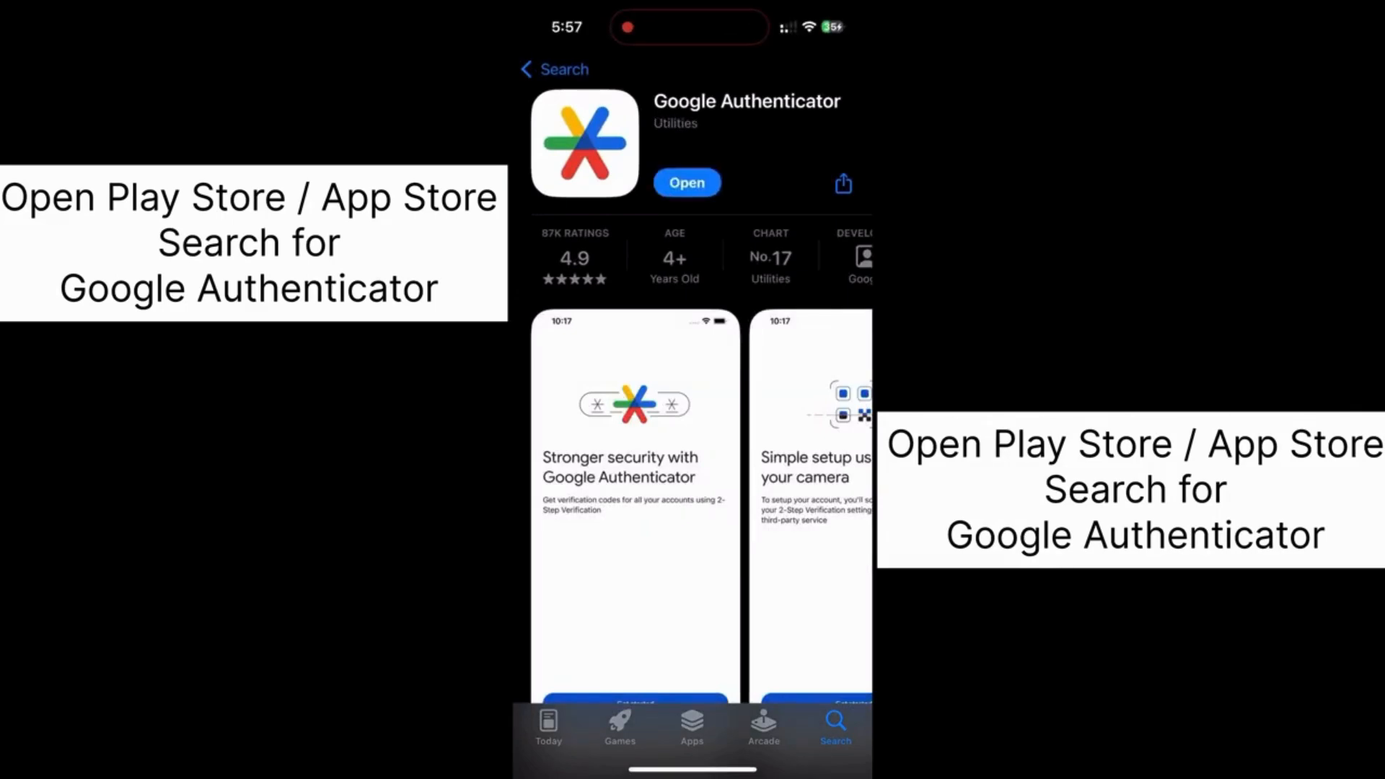
left_click(687, 182)
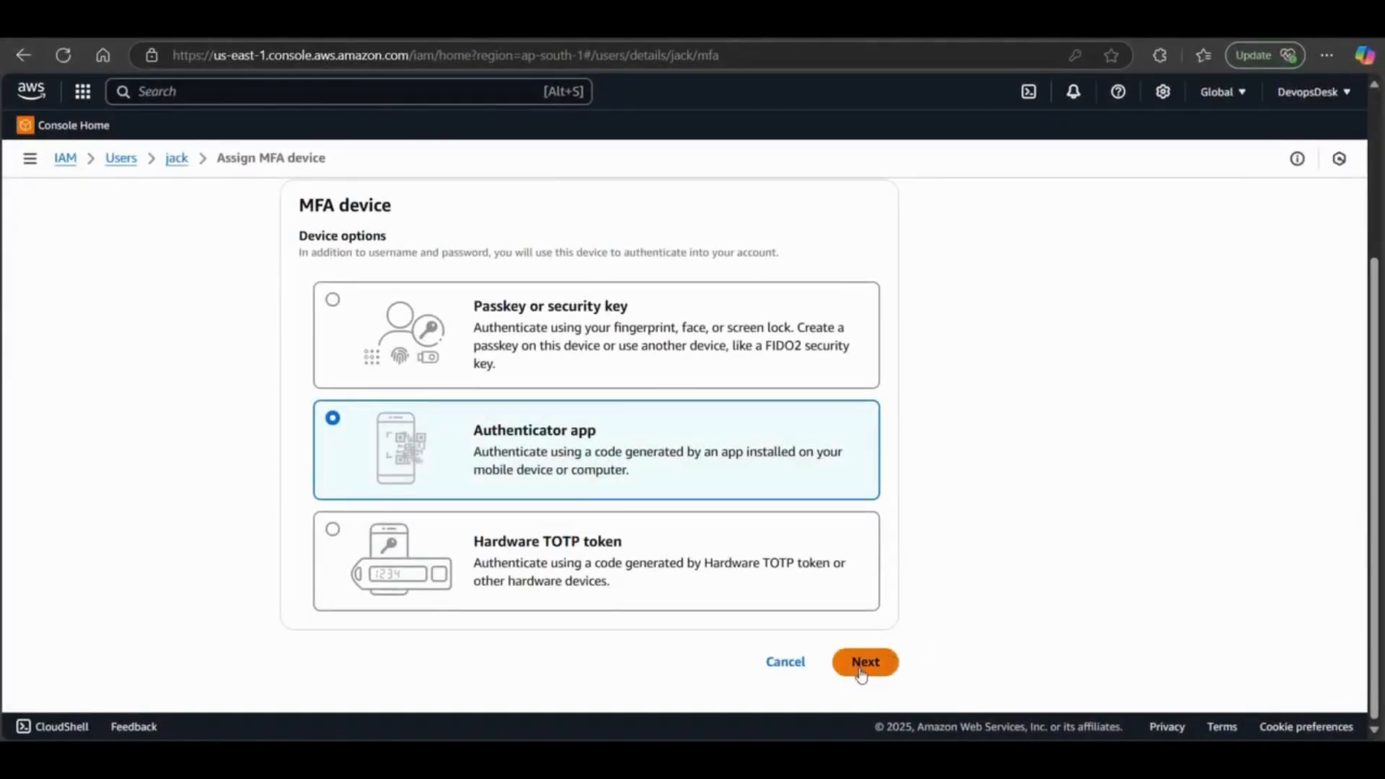
Reveal the MFA QR code and secret key, and copy the secret key
left_click(860, 673)
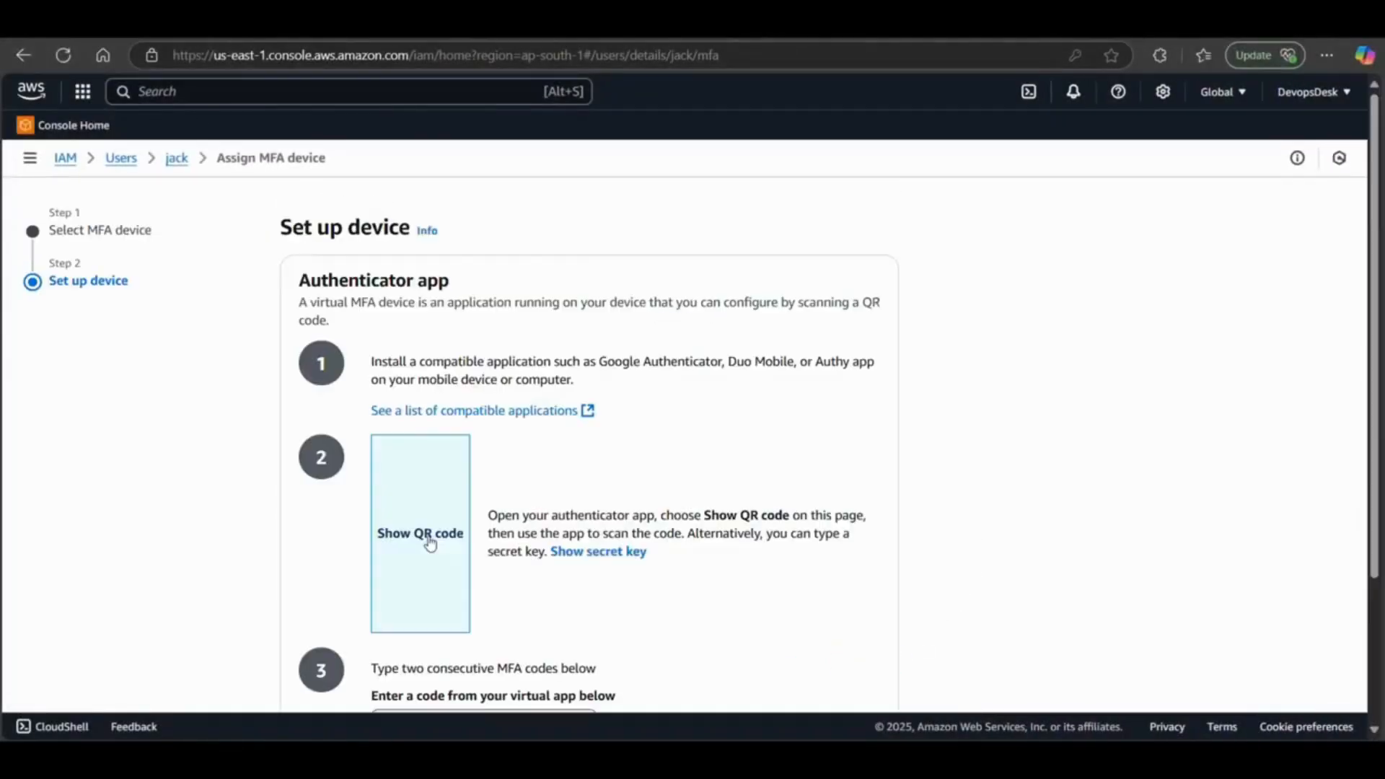
left_click(430, 542)
left_click(640, 563)
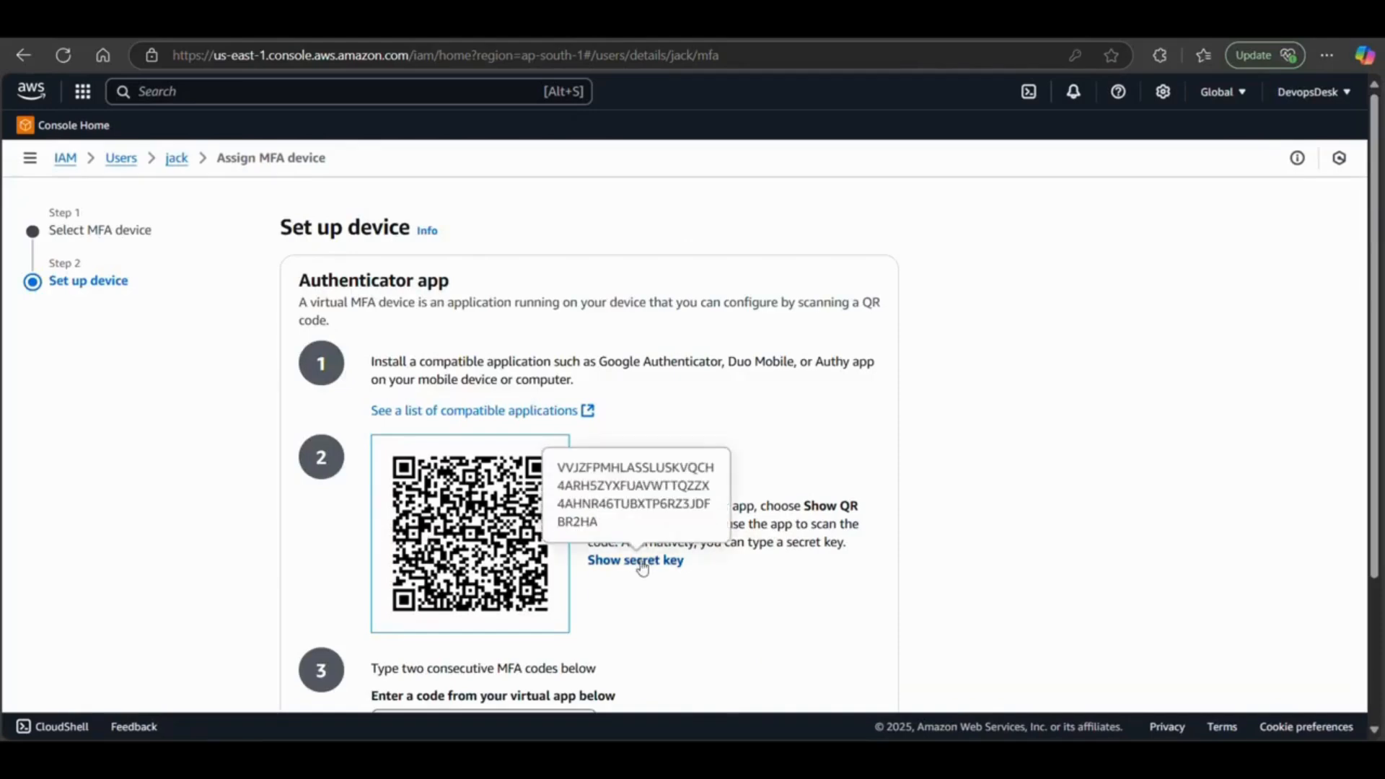
left_click_drag(610, 540, 557, 468)
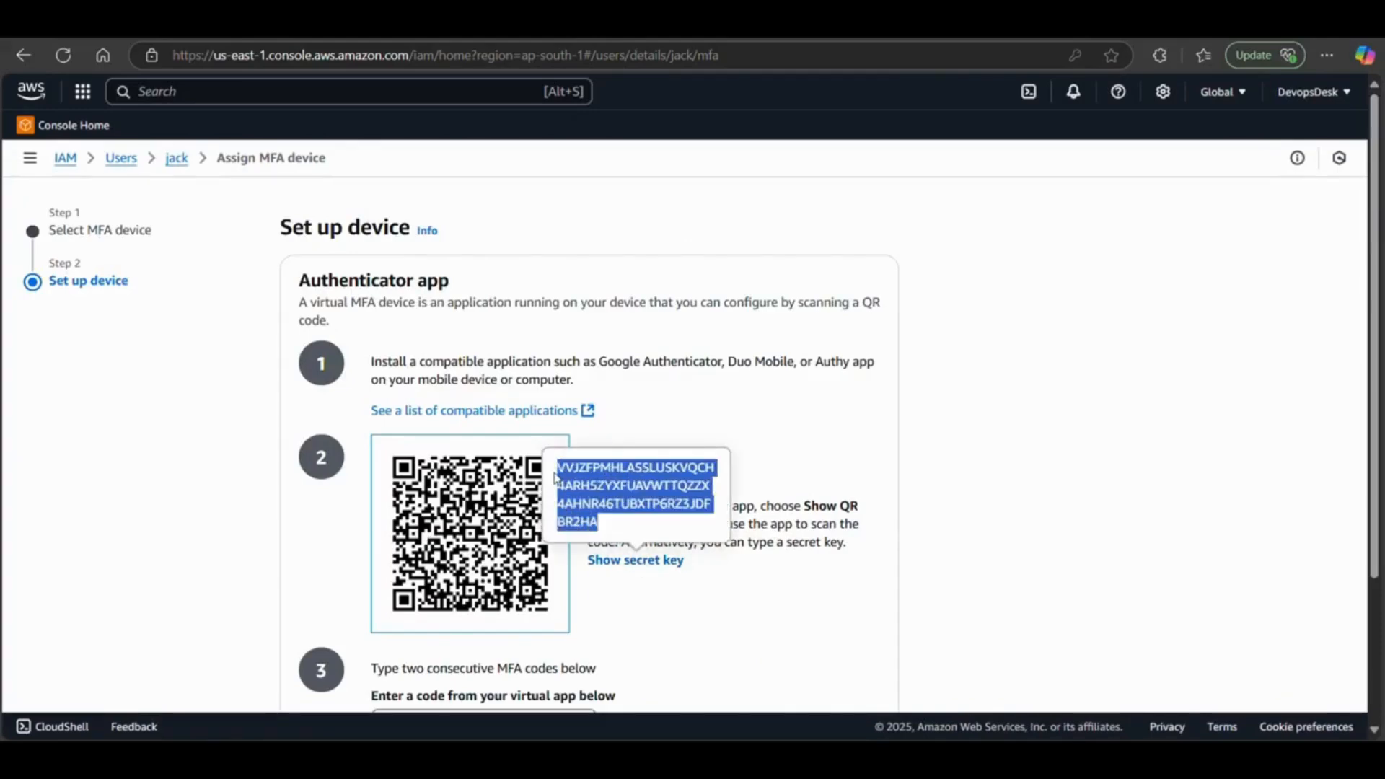
key("ctrl+c")
left_click(631, 595)
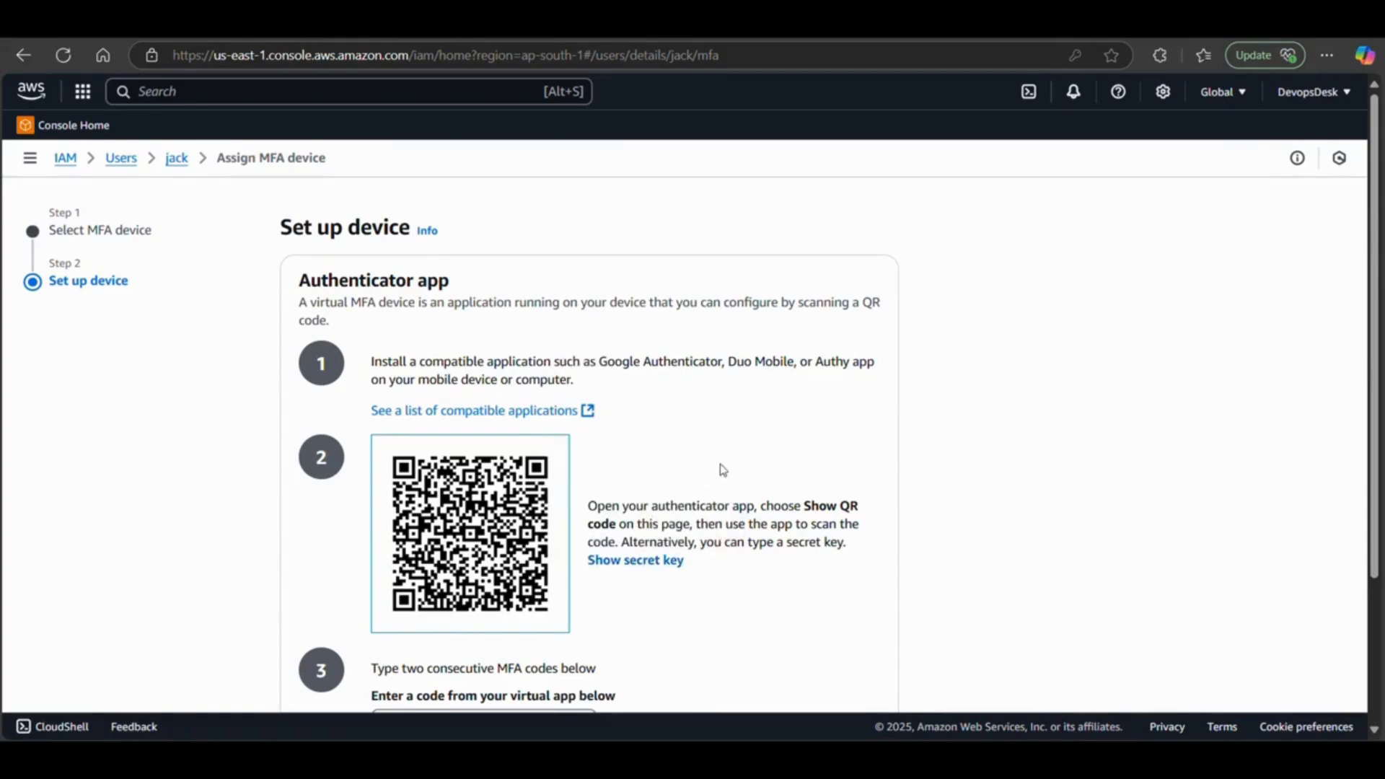
scroll(815, 413, "down", 1)
scroll(815, 407, "down", 1)
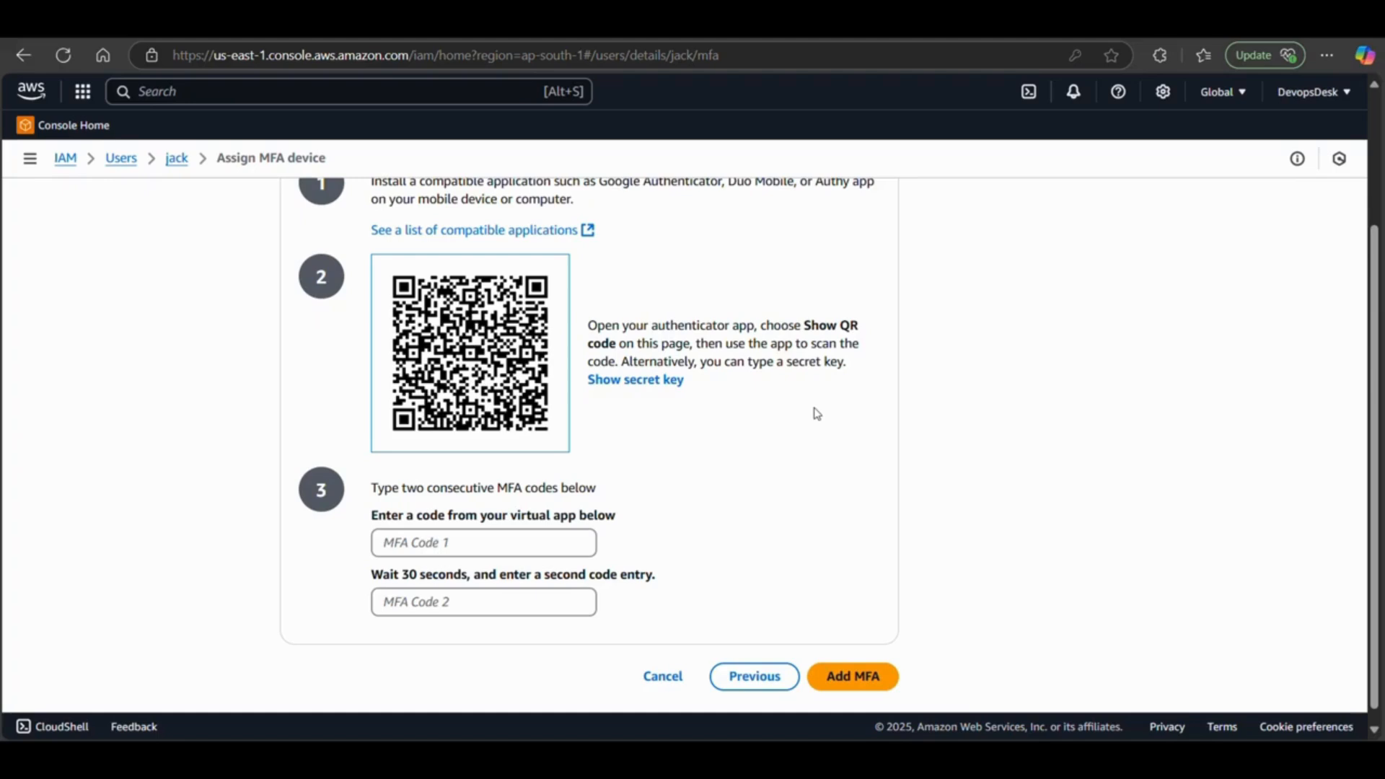
Enter two consecutive authenticator codes and add the MFA device to jack
left_click(558, 536)
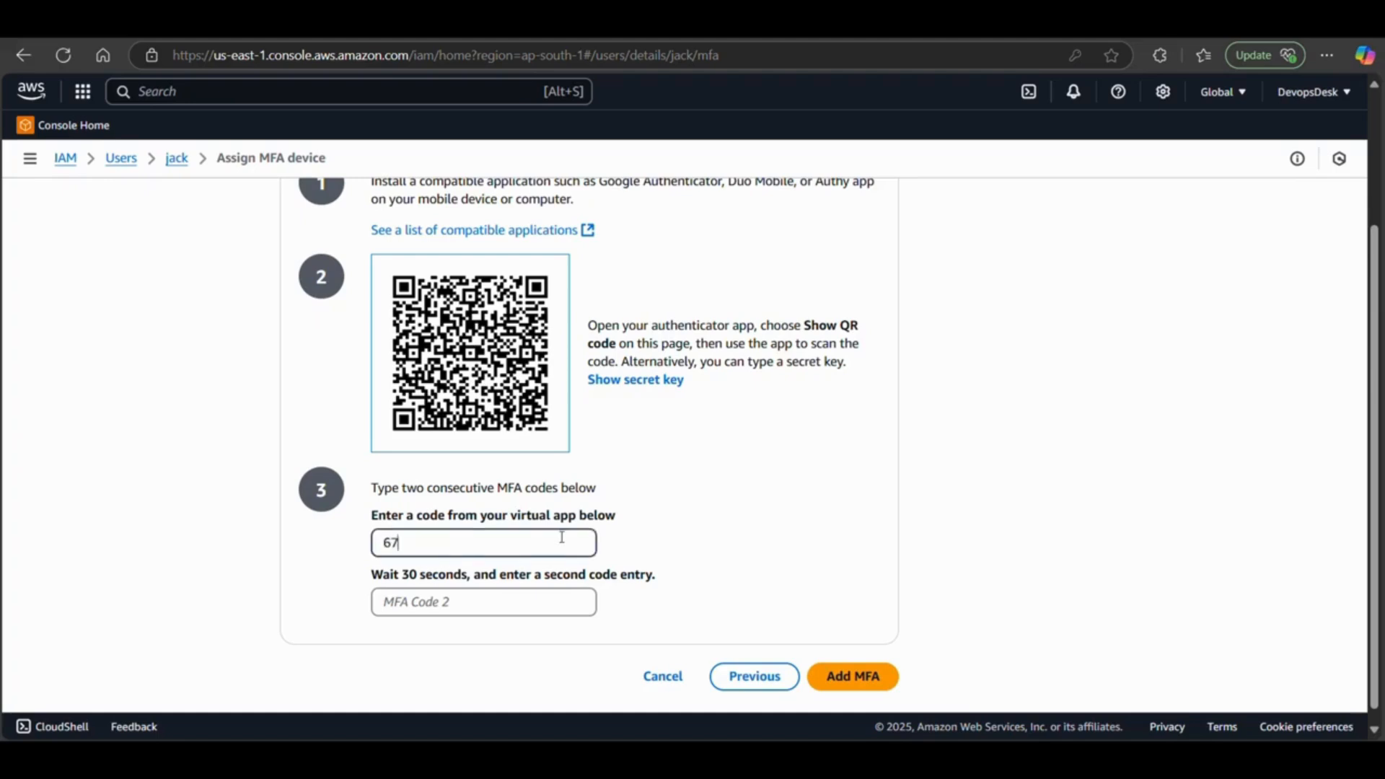
left_click(516, 607)
left_click_drag(402, 575, 450, 604)
left_click(450, 603)
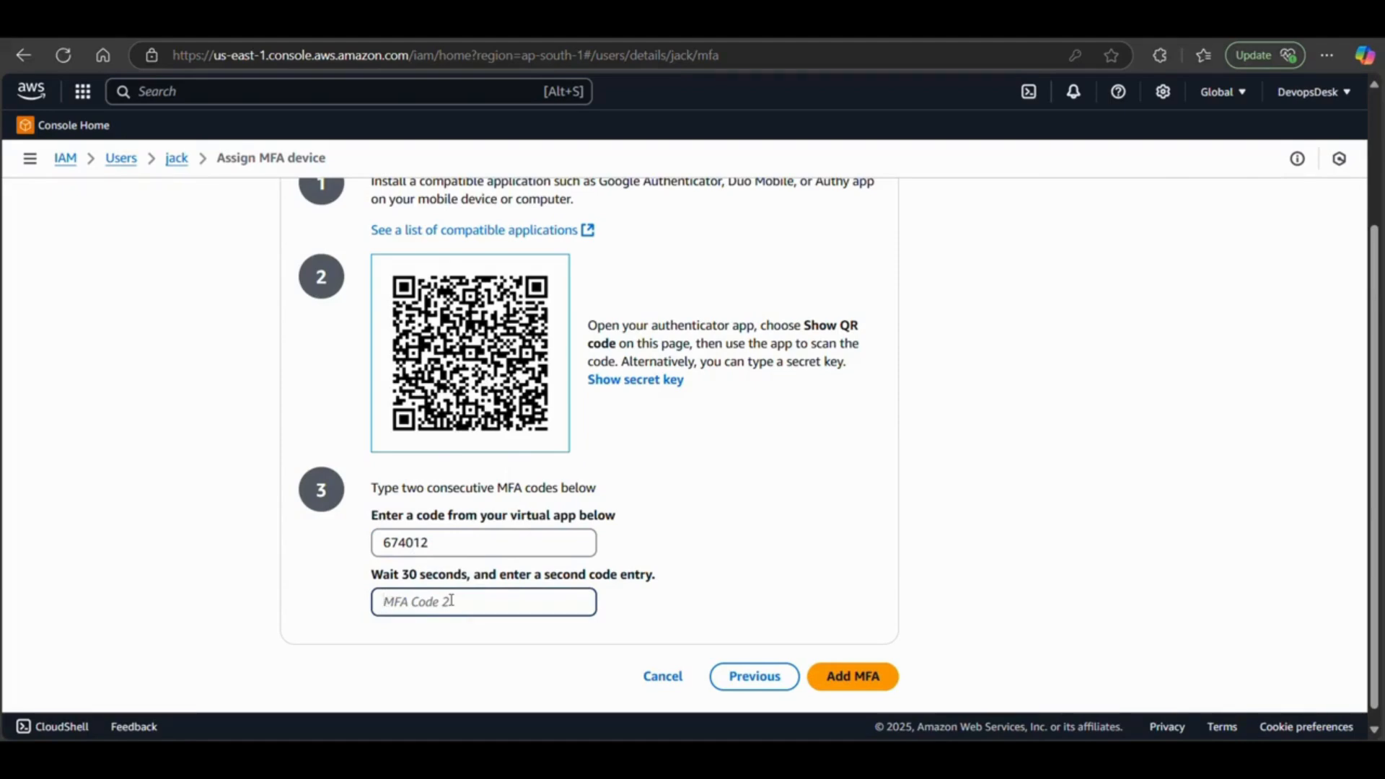
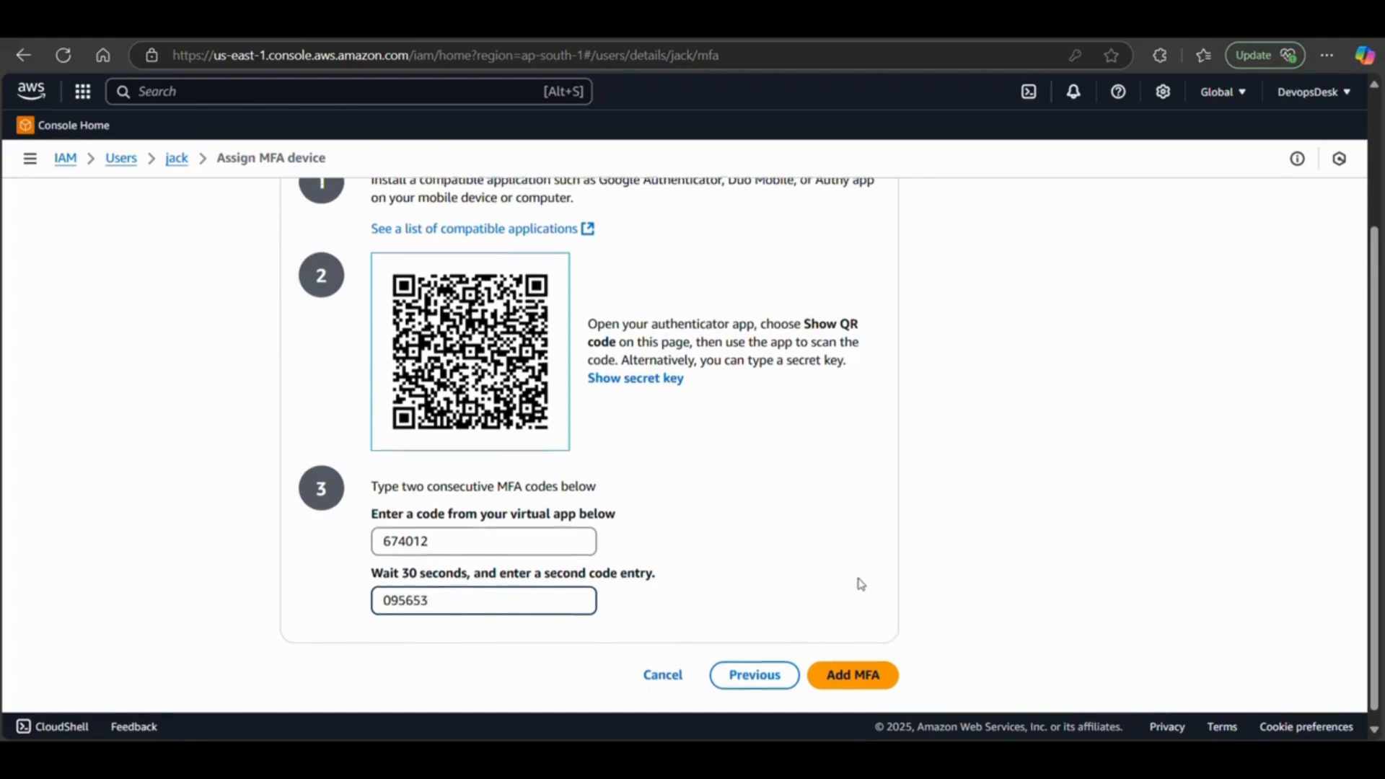
scroll(859, 584, "down", 1)
left_click(852, 665)
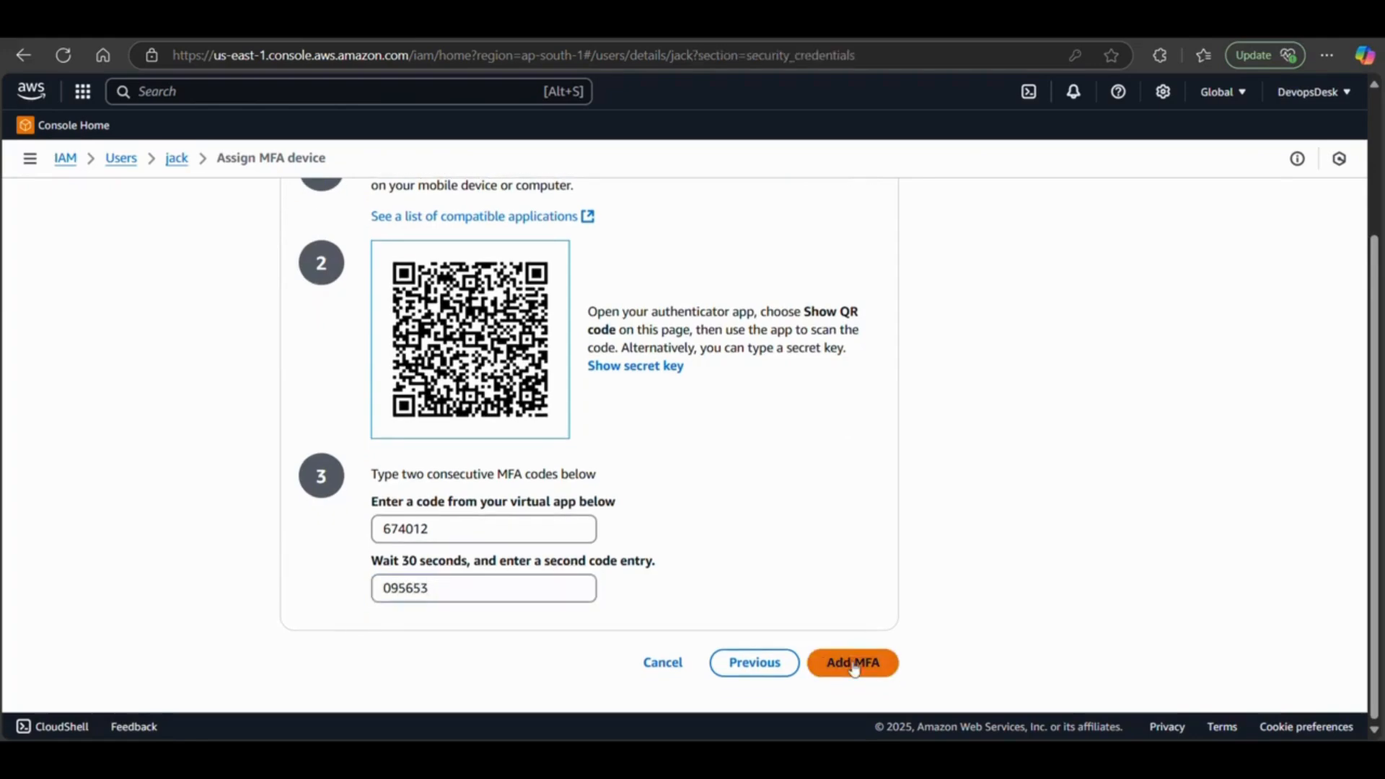
scroll(833, 390, "up", 2)
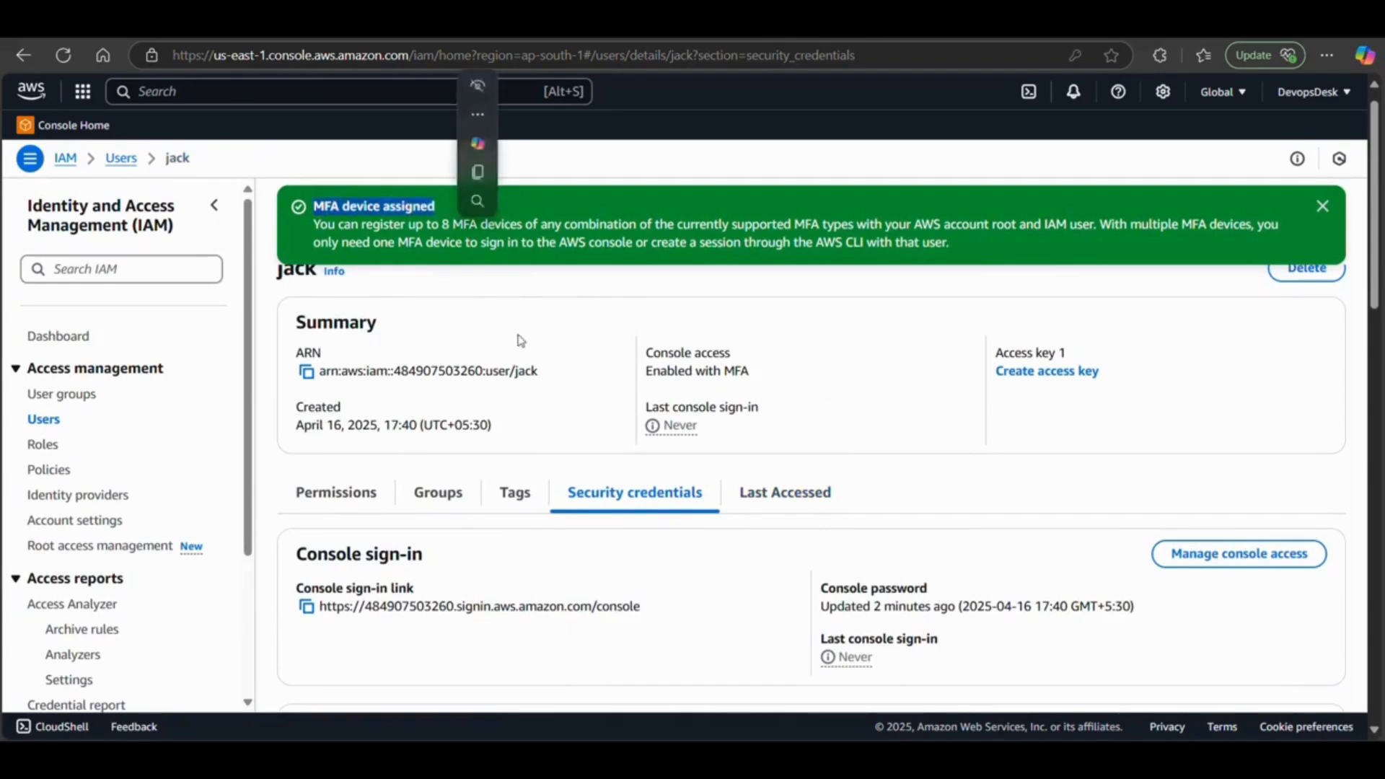
Highlight jack's 'Enabled with MFA' status and dismiss the MFA-assigned banner
left_click_drag(644, 372, 755, 373)
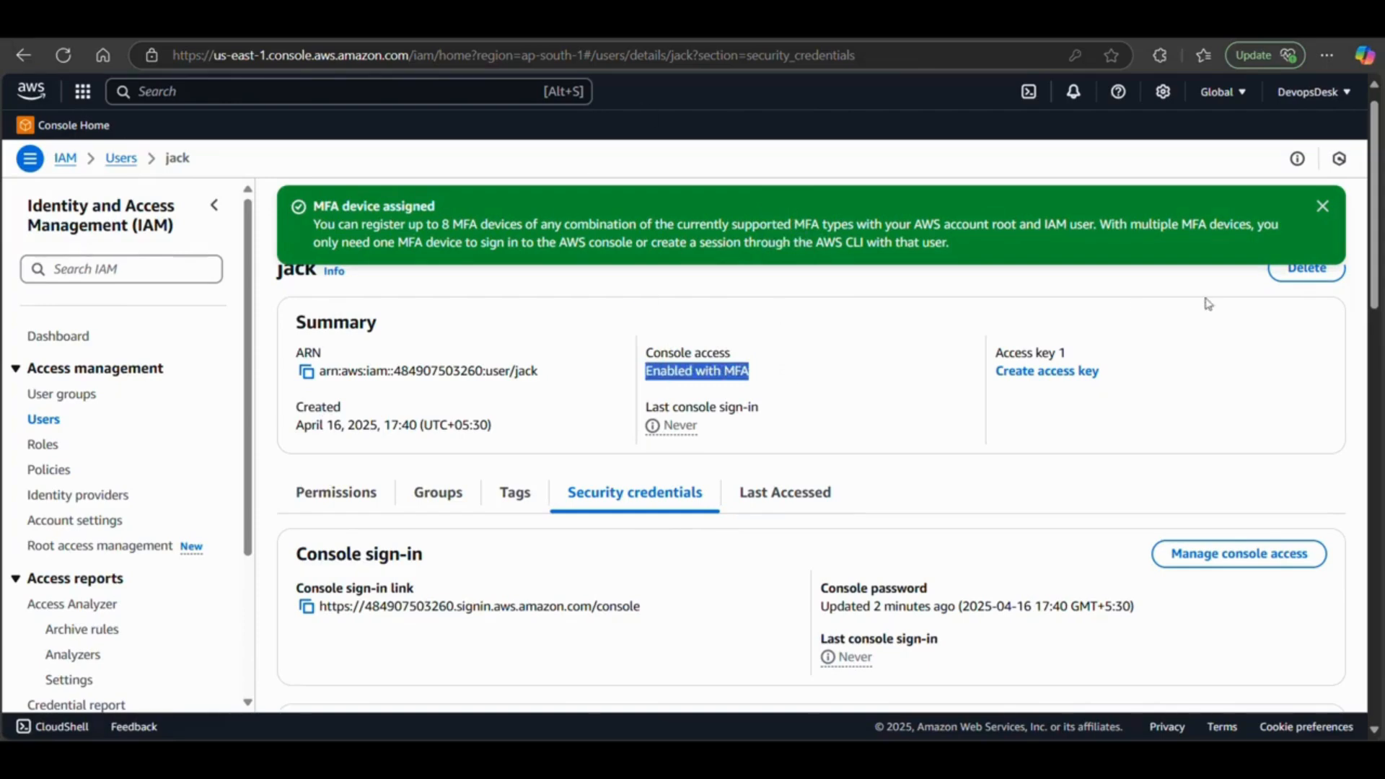
left_click(1322, 207)
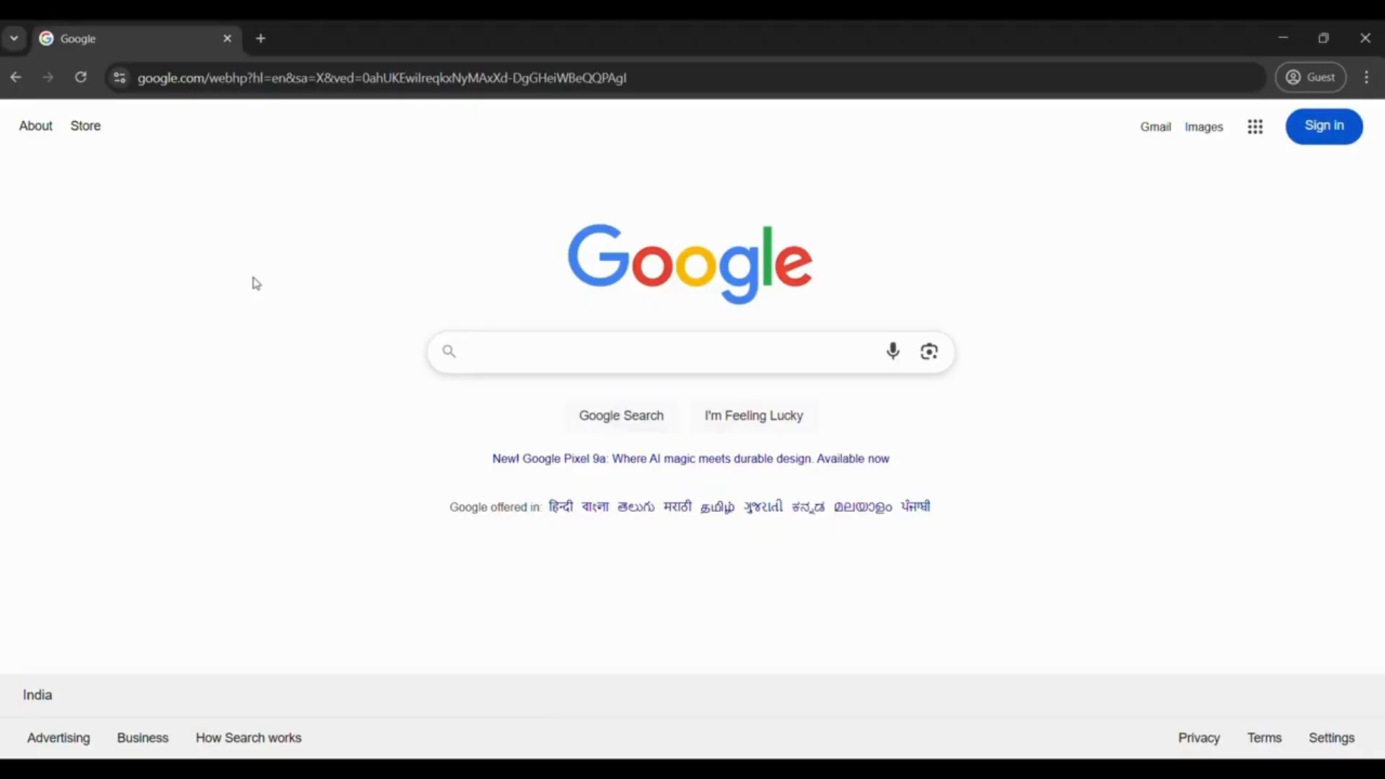
Open the console sign-in URL copied from the credentials spreadsheet in a new tab
left_click(261, 38)
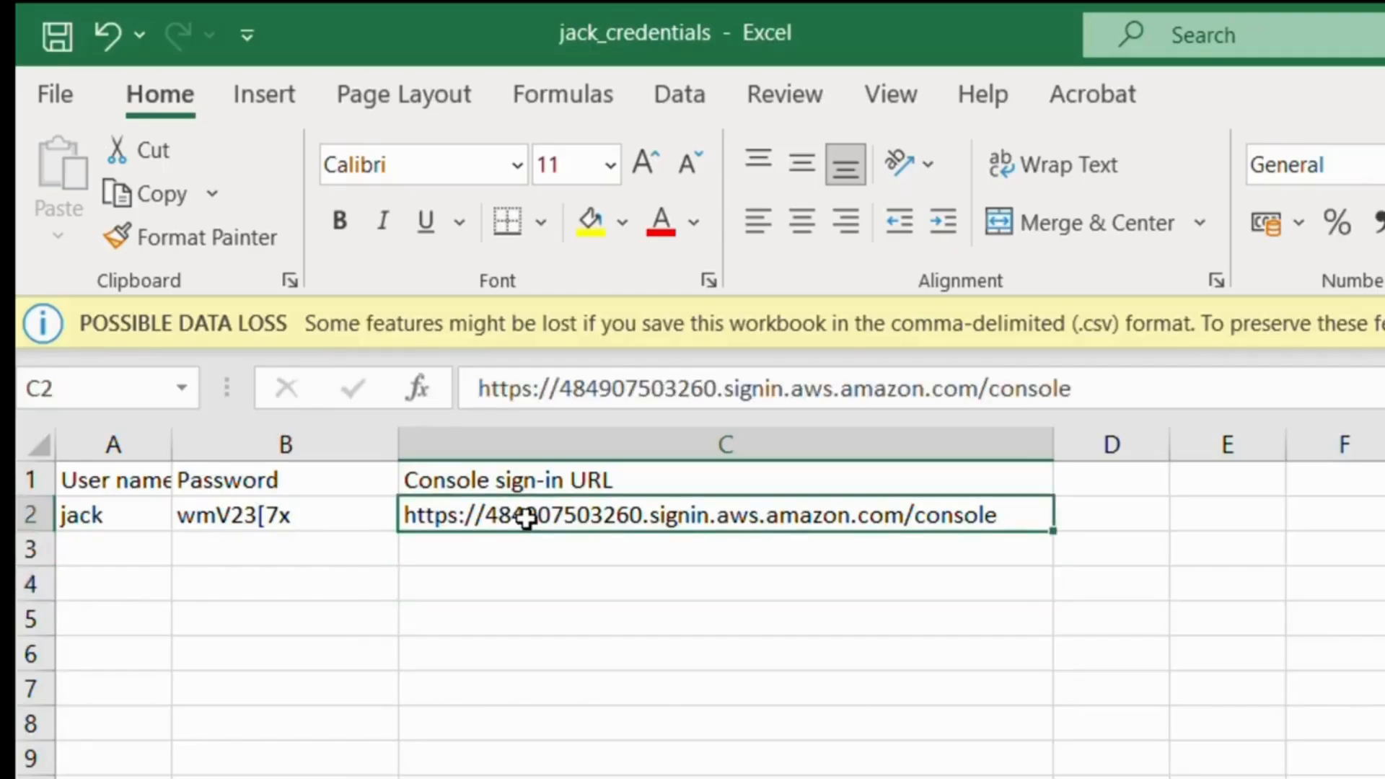
key("ctrl+c")
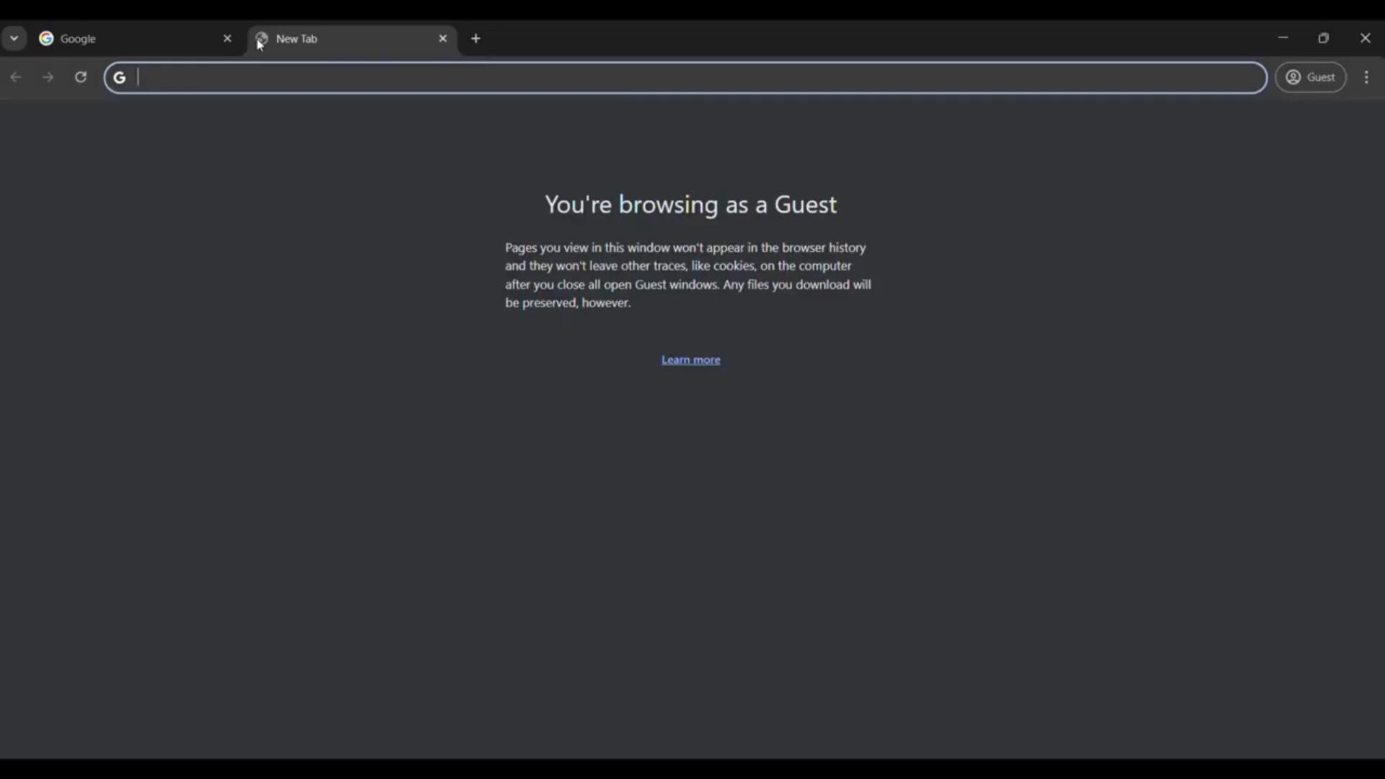
key("ctrl+v")
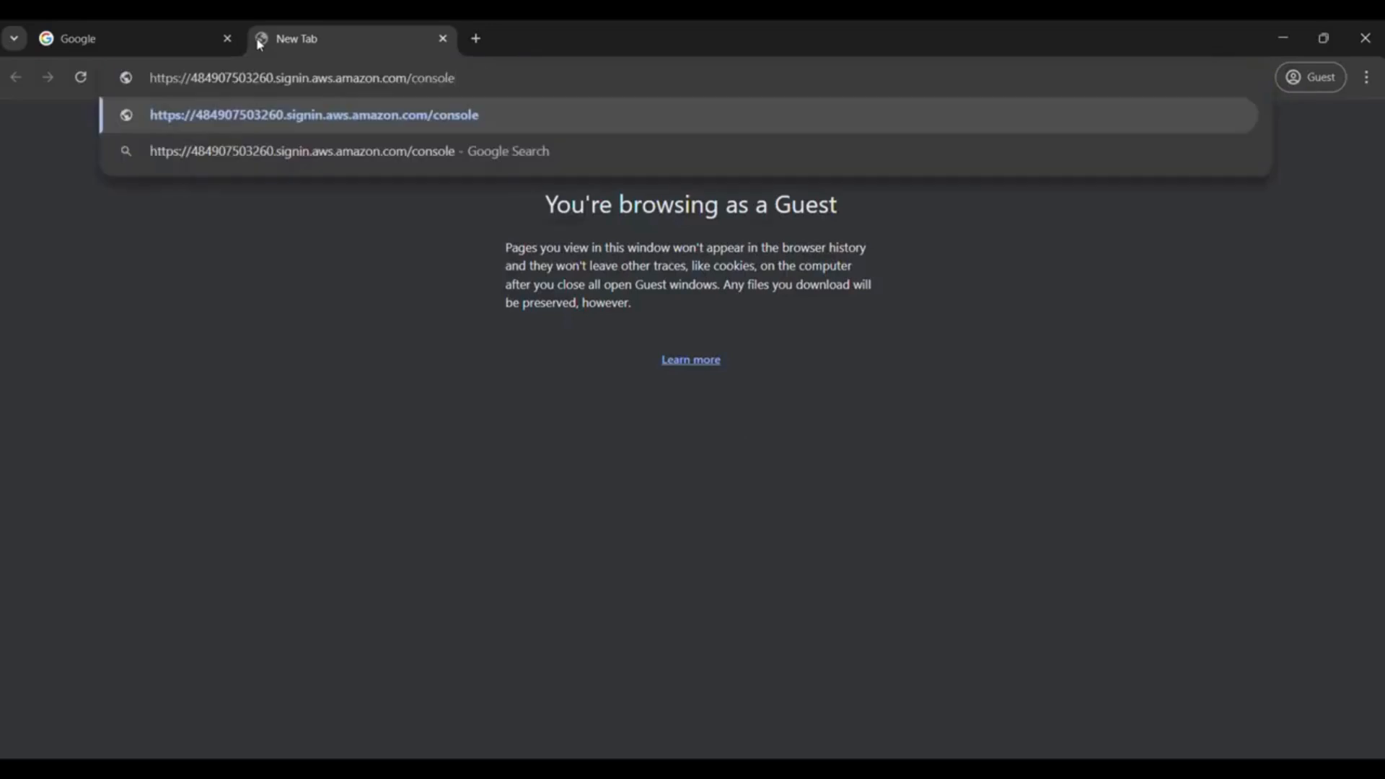
key("Return")
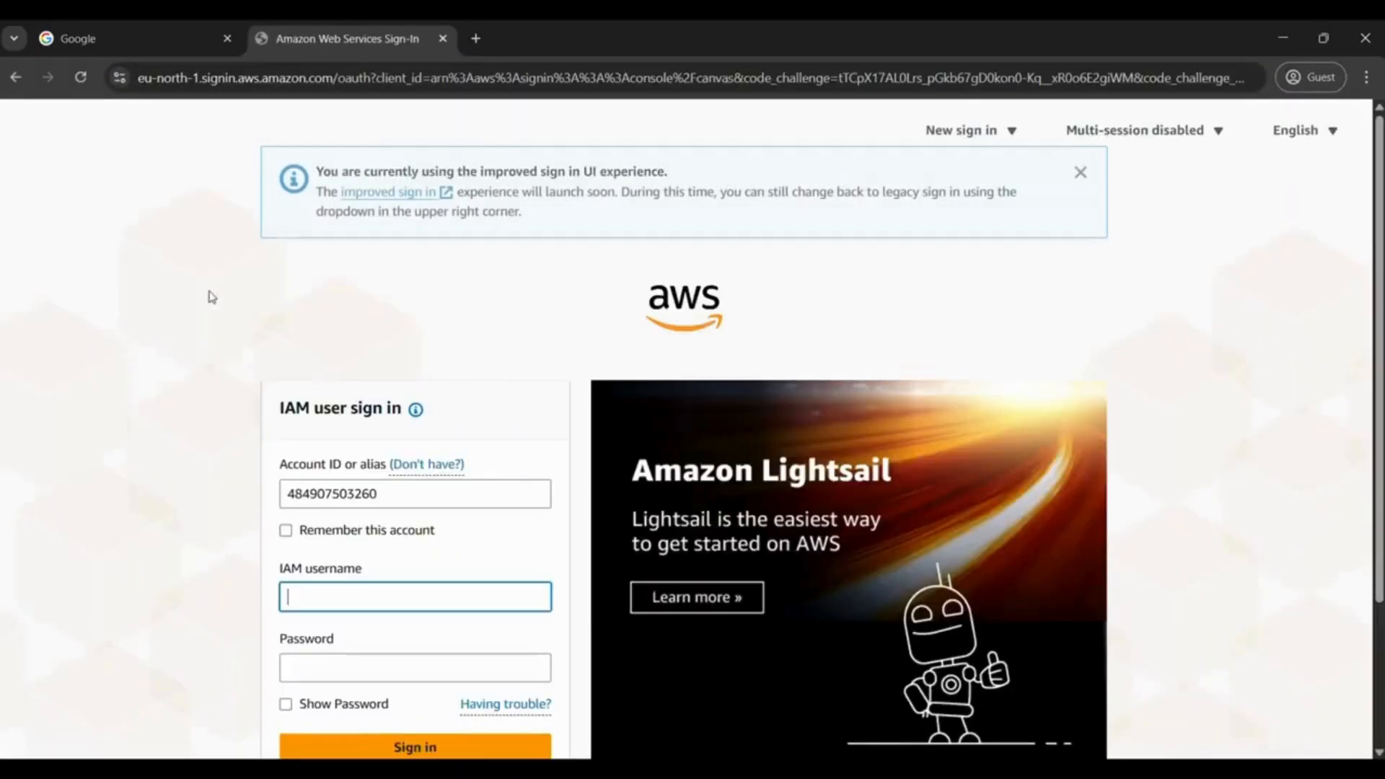
scroll(213, 339, "down", 3)
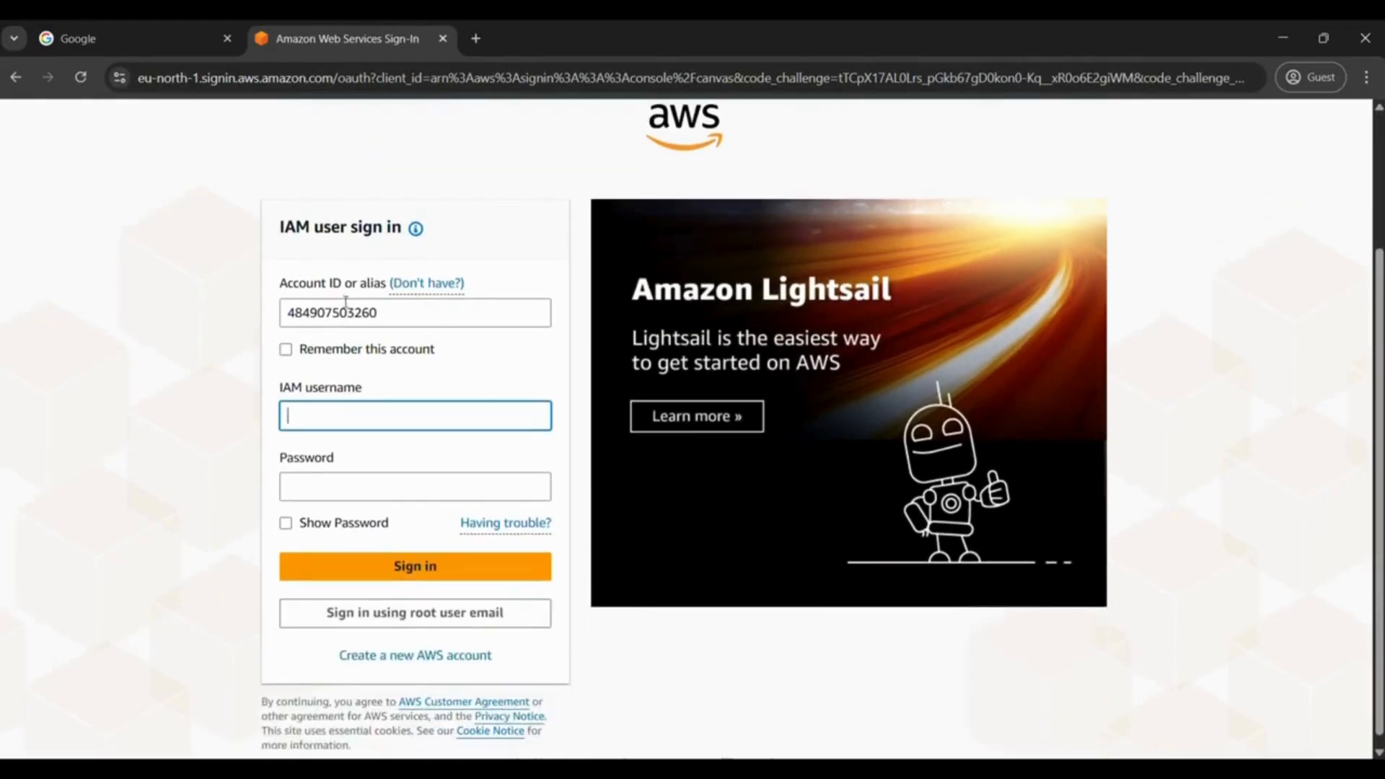
left_click(180, 362)
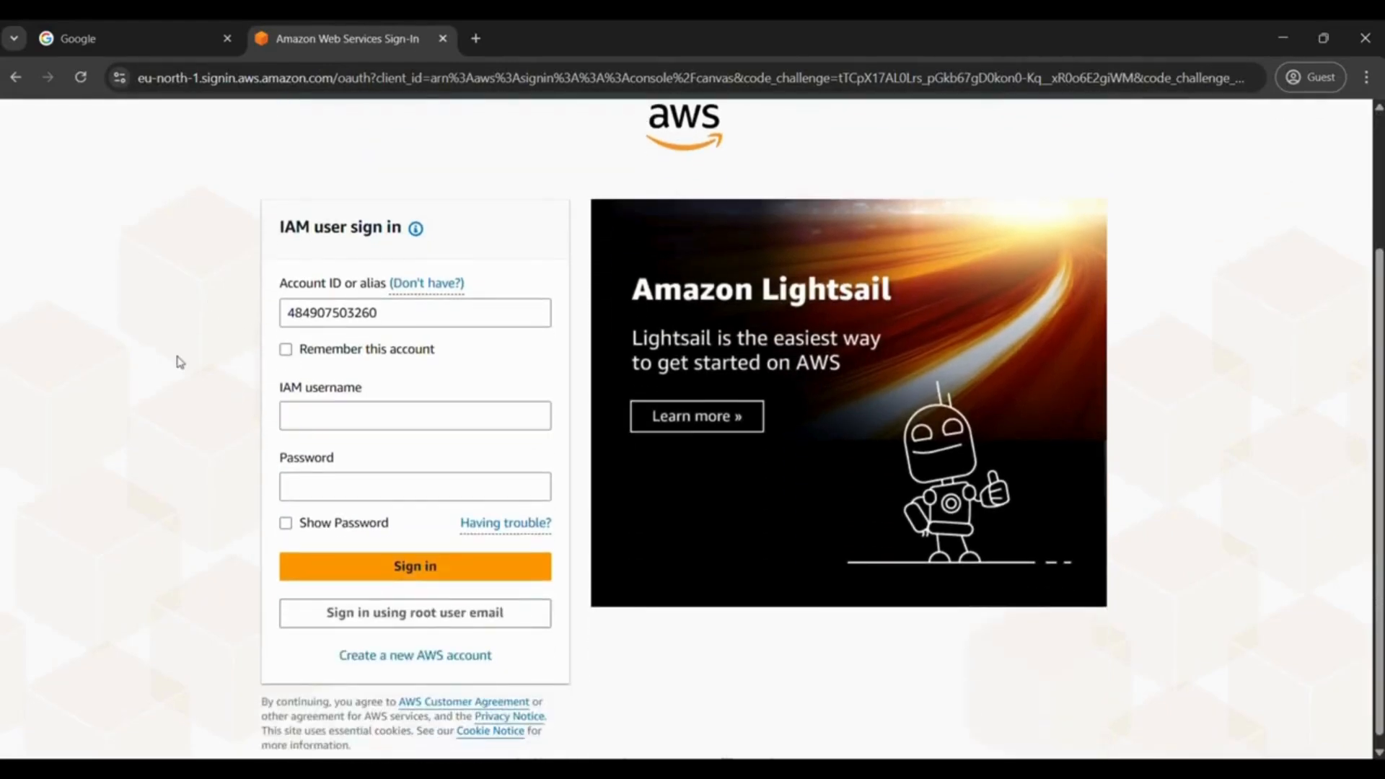
Fill in the sign-in username copied from cell A2 of the credentials spreadsheet
key("alt+Tab")
left_click(57, 276)
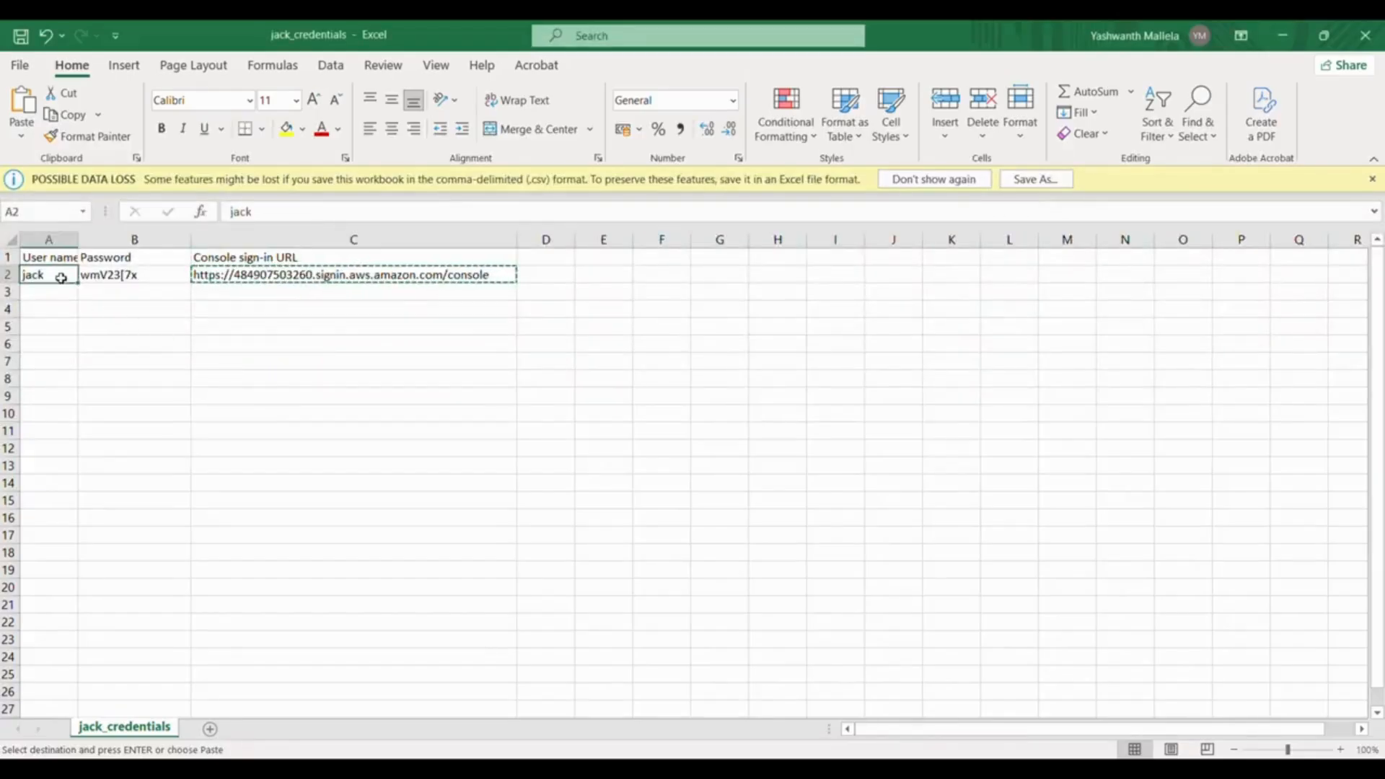
key("ctrl+c")
key("alt+Tab")
left_click(339, 418)
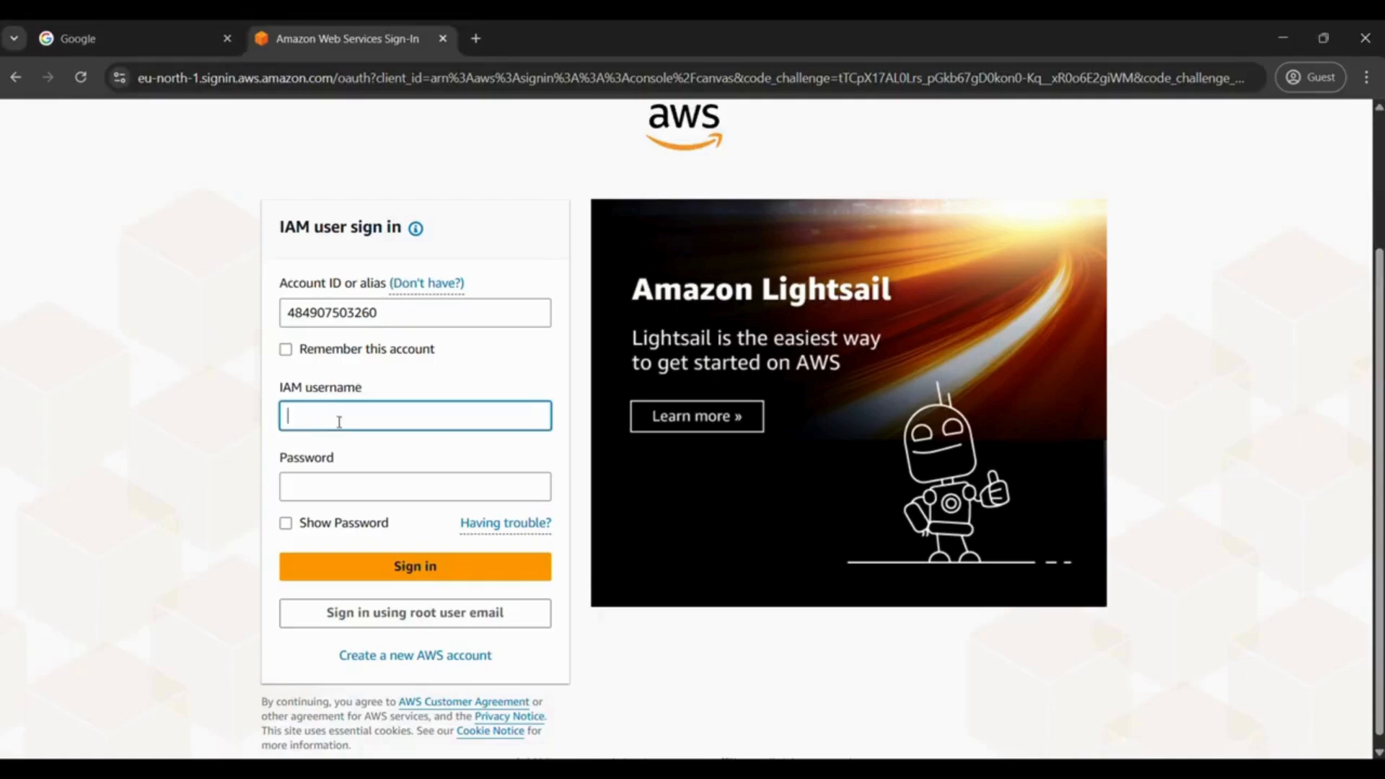
key("ctrl+v")
Paste the password from cell B2, sign in, and complete sign-in with the MFA code
key("alt+Tab")
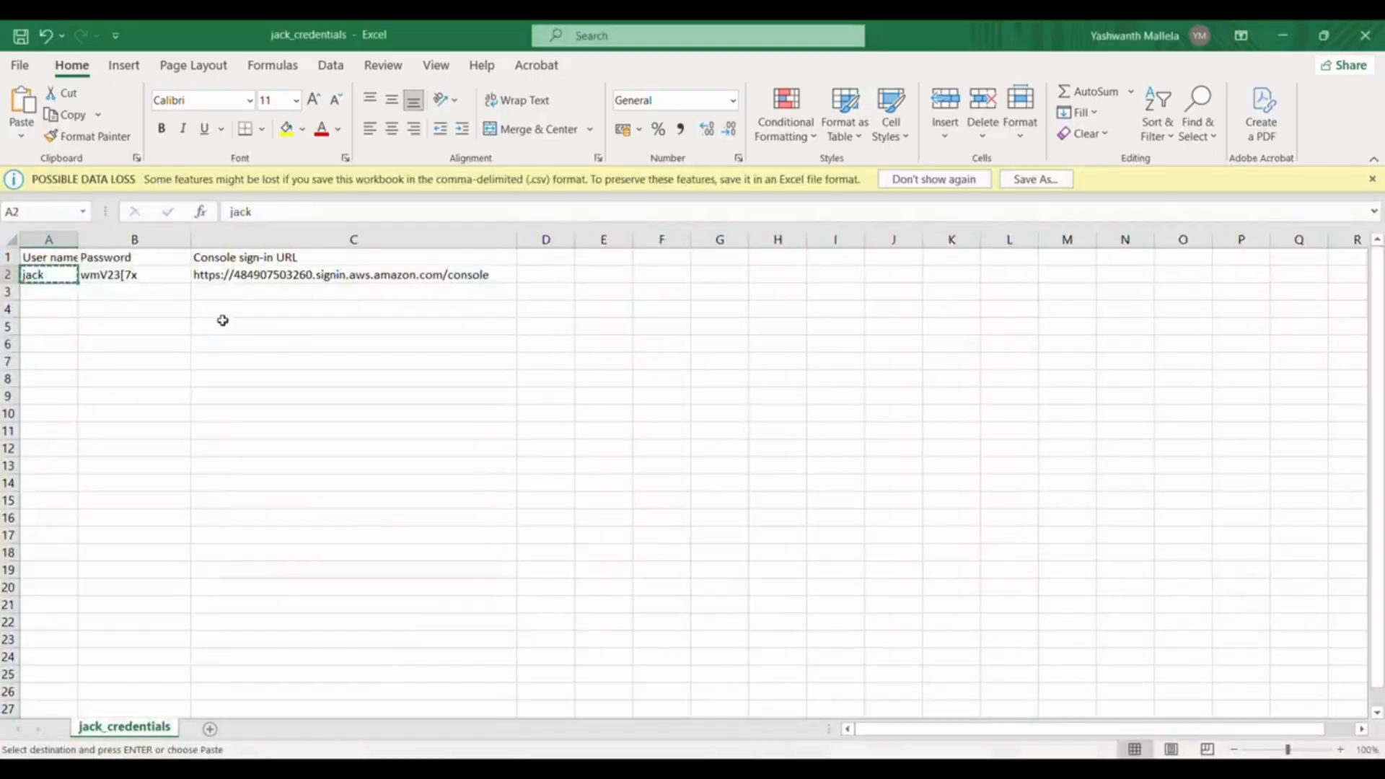
left_click(127, 280)
key("ctrl+c")
key("alt+Tab")
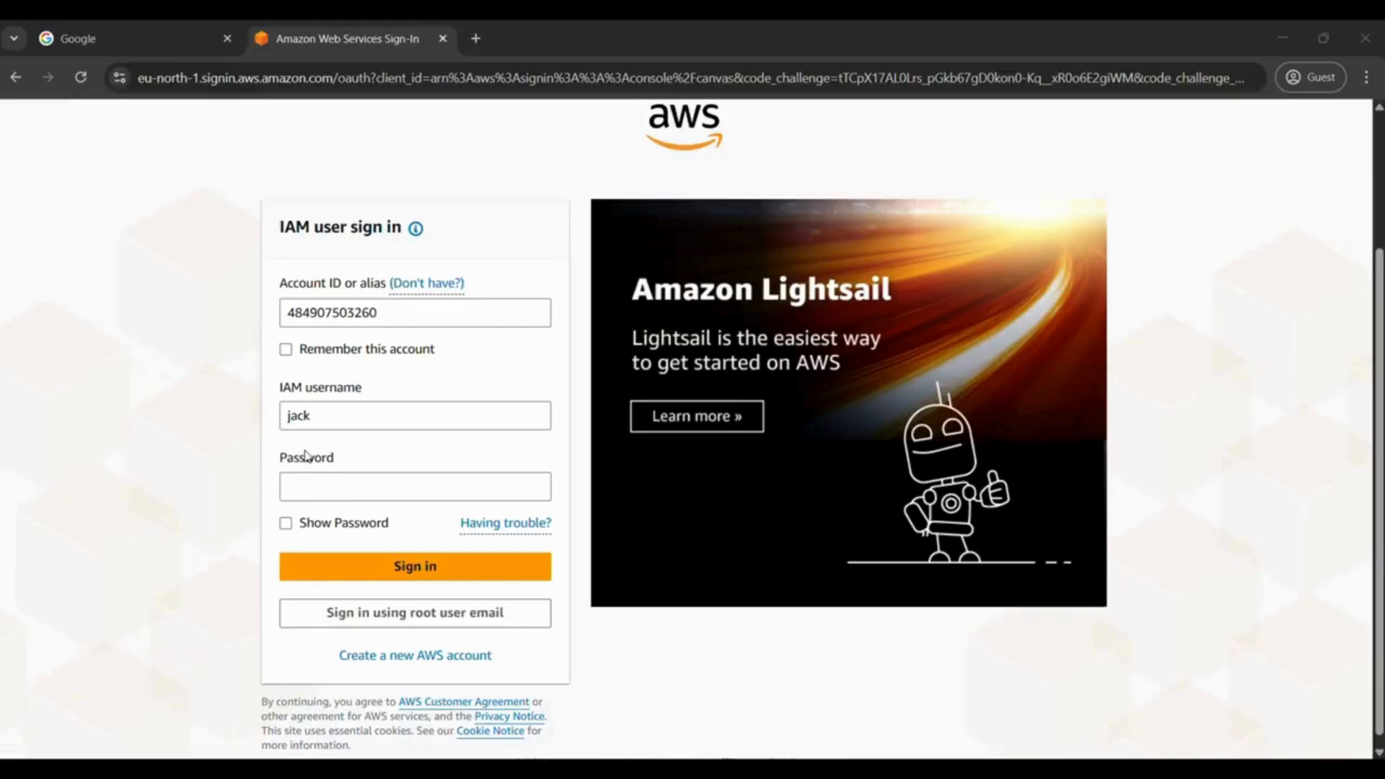
left_click(344, 483)
key("ctrl+v")
left_click(298, 525)
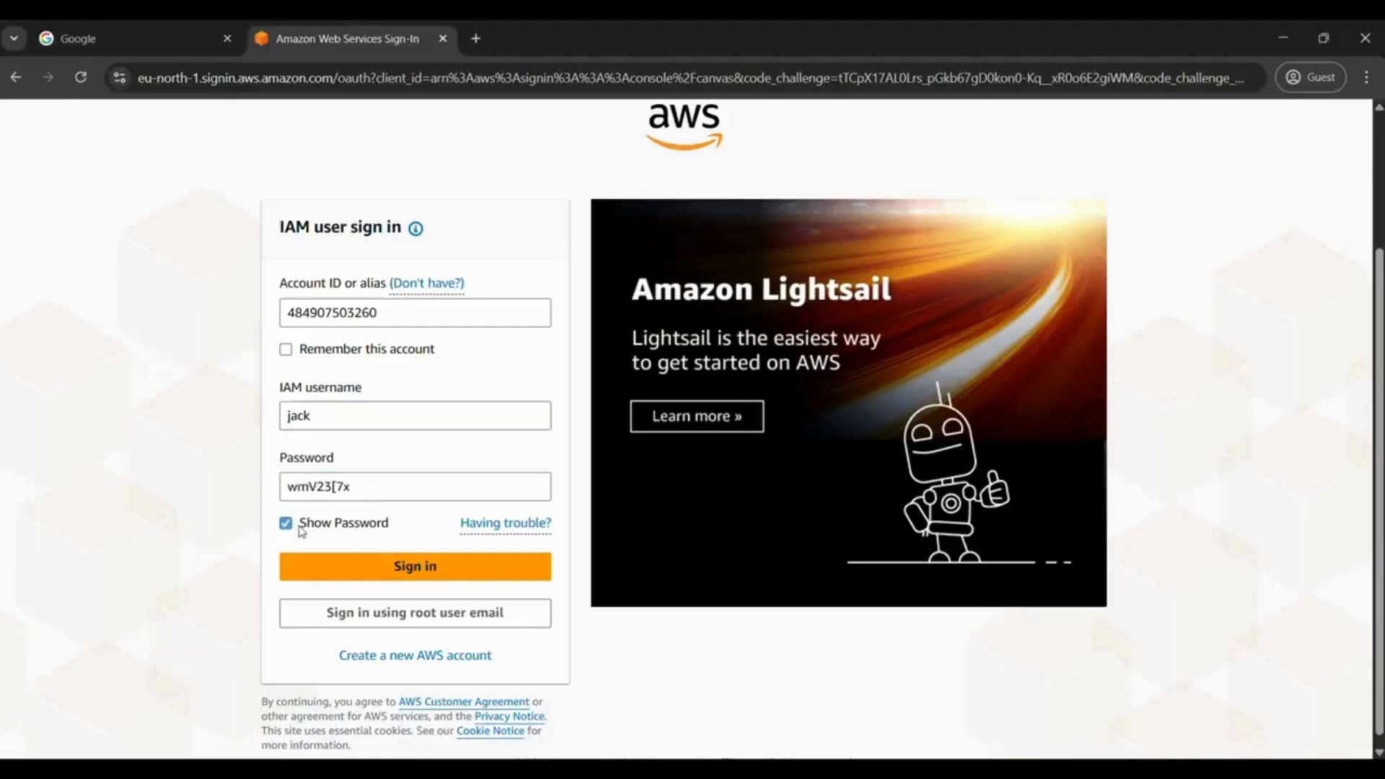
left_click(298, 525)
left_click(395, 564)
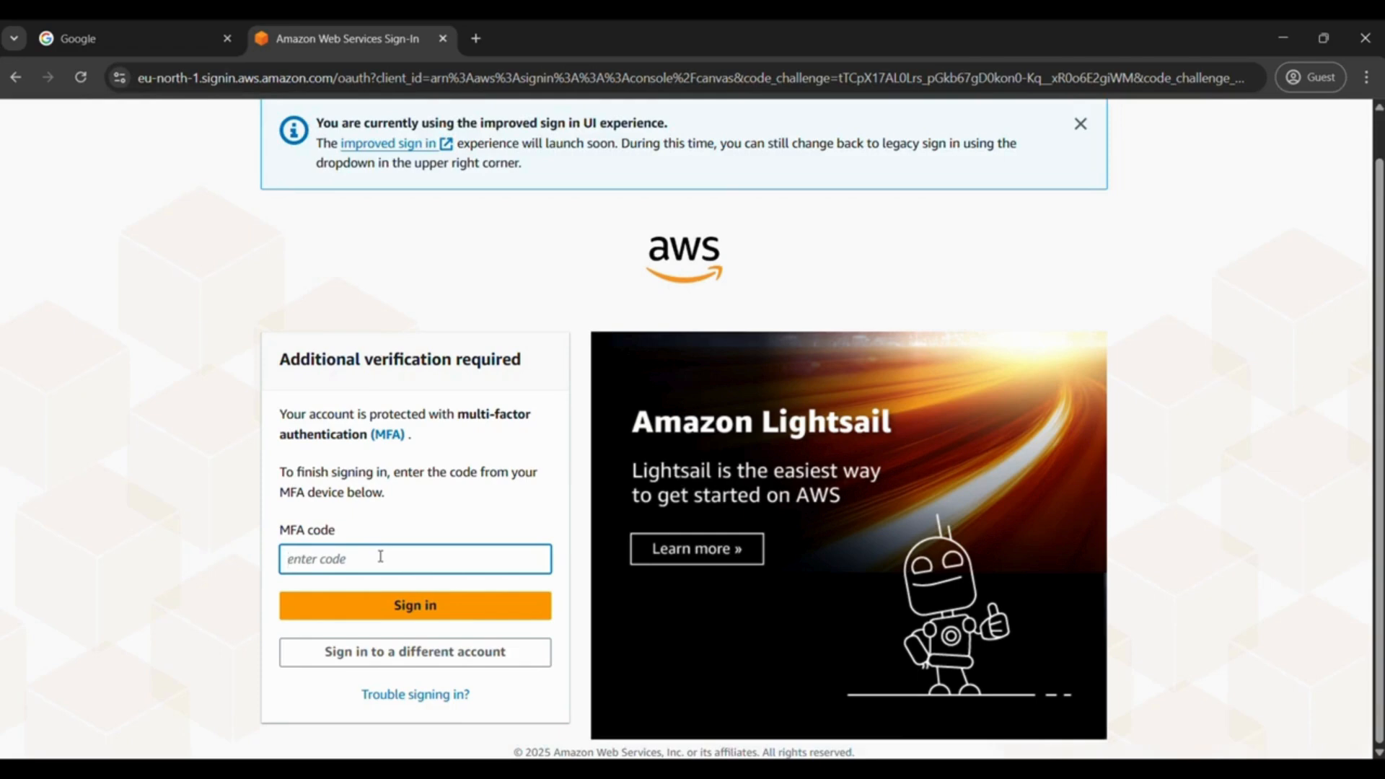
left_click(418, 605)
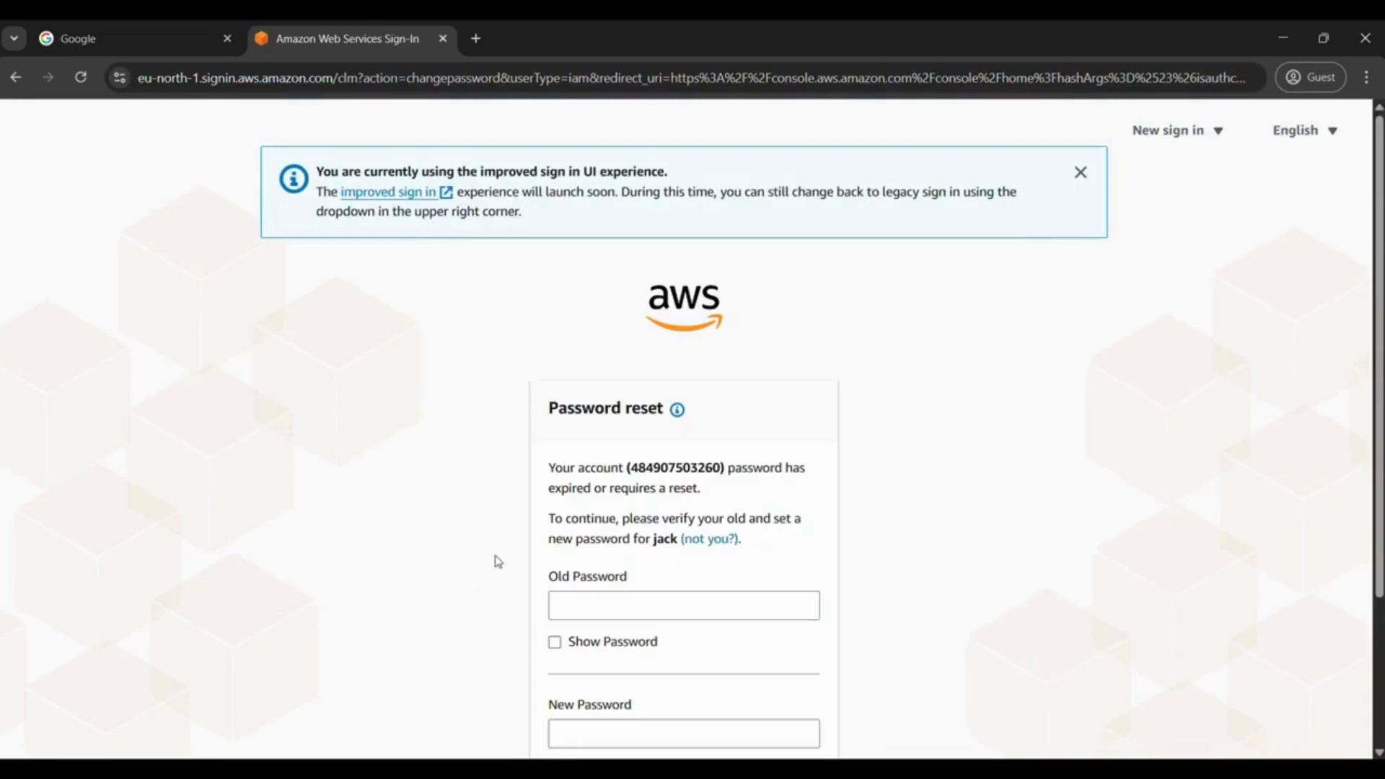
Paste the current password, copied from cell B2 of the credentials spreadsheet, as the old password
scroll(642, 512, "down", 1)
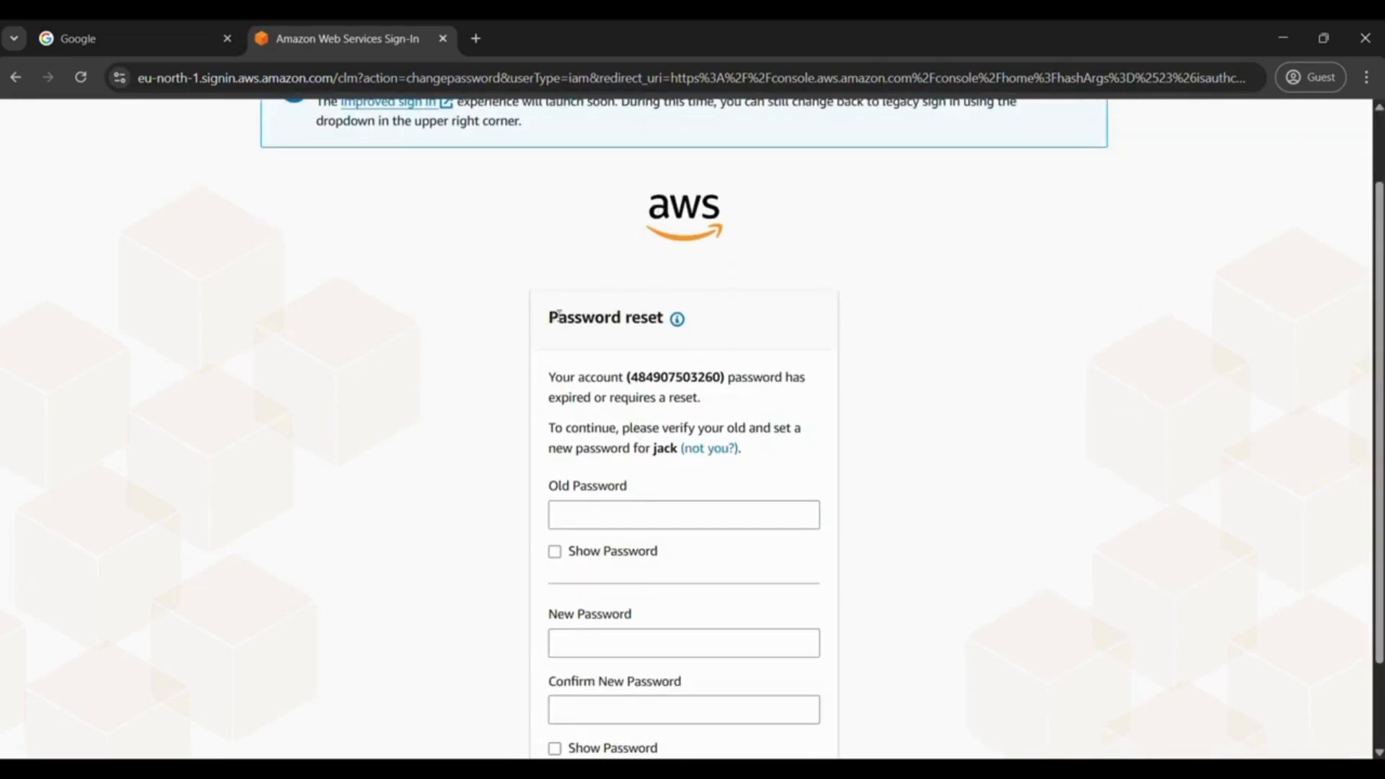
left_click_drag(559, 315, 659, 315)
scroll(810, 325, "down", 1)
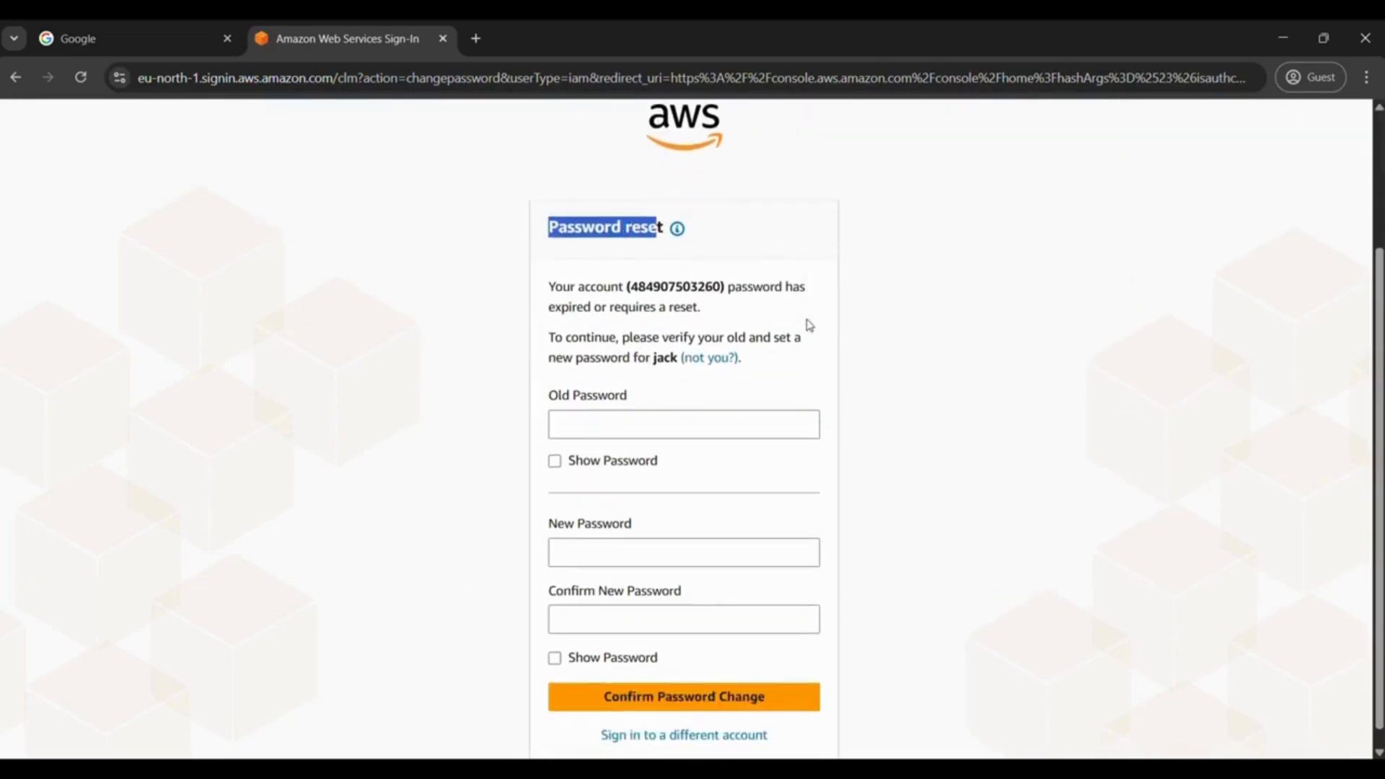
left_click(878, 363)
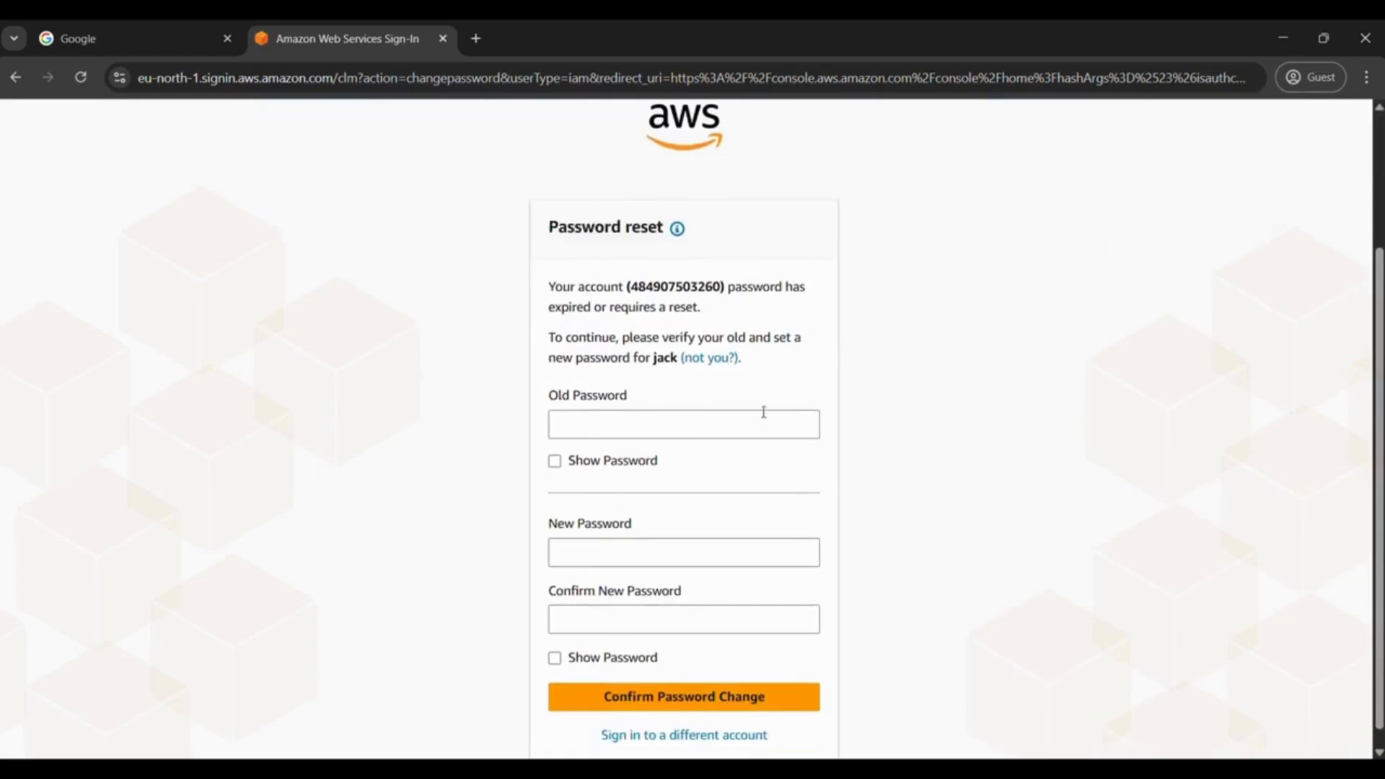
left_click(753, 422)
key("alt+Tab")
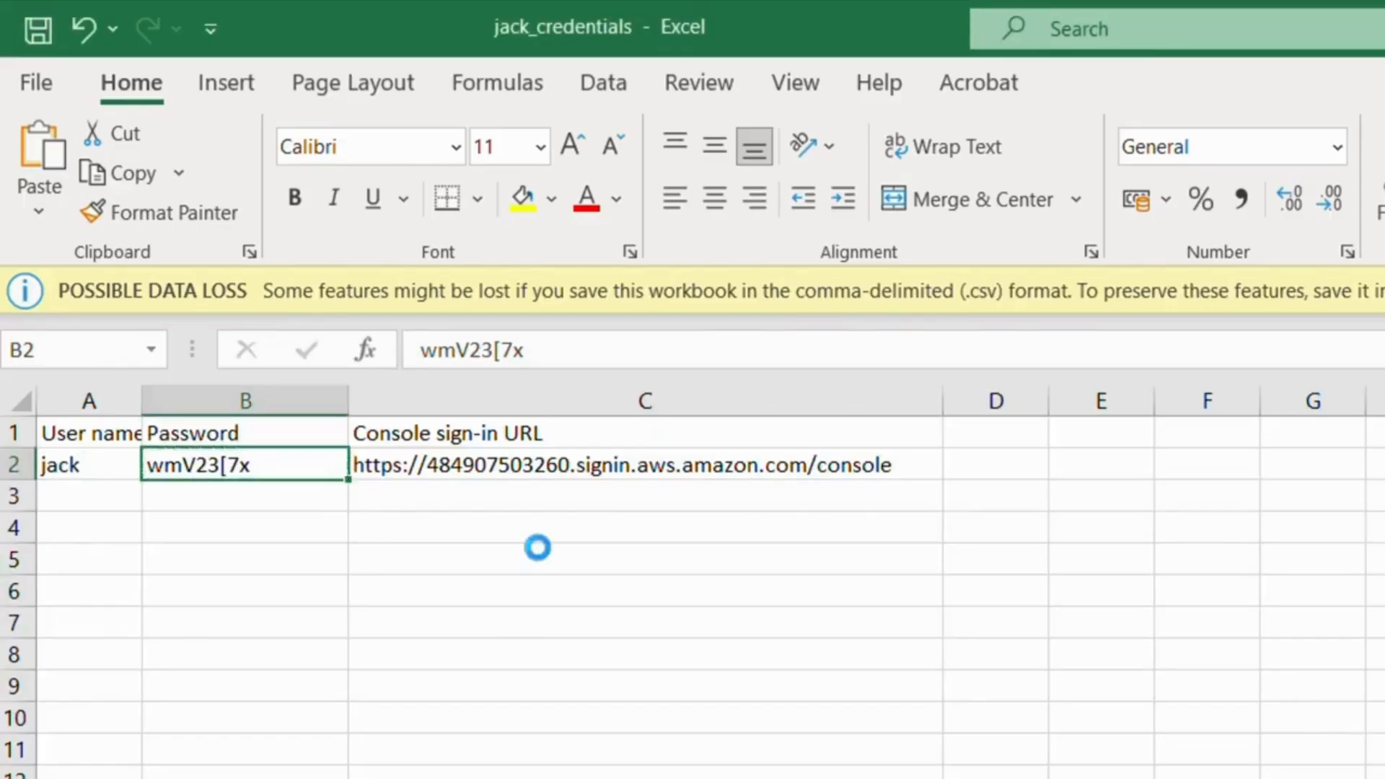
key("ctrl+c")
key("alt+Tab")
key("ctrl+v")
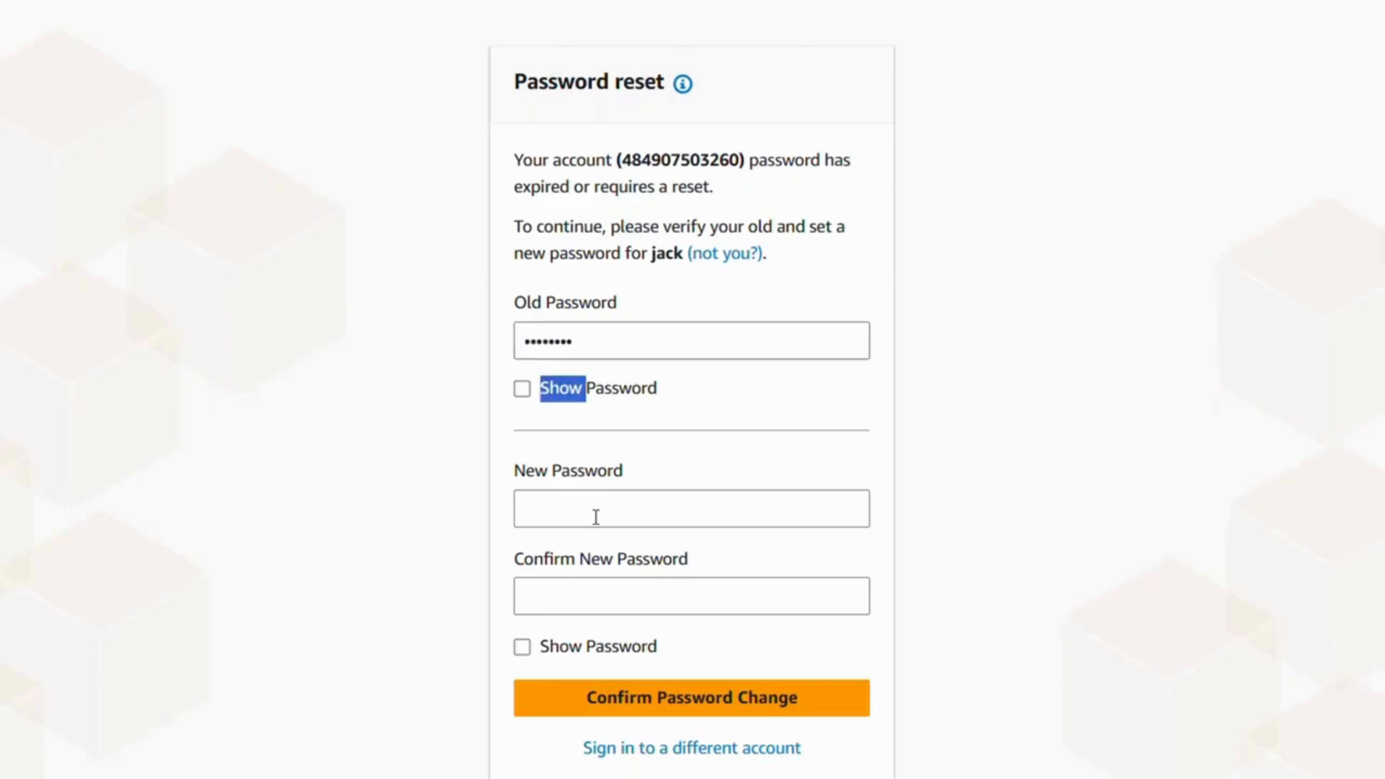
Enter the new password in both New Password and Confirm New Password, then confirm the change
left_click(596, 517)
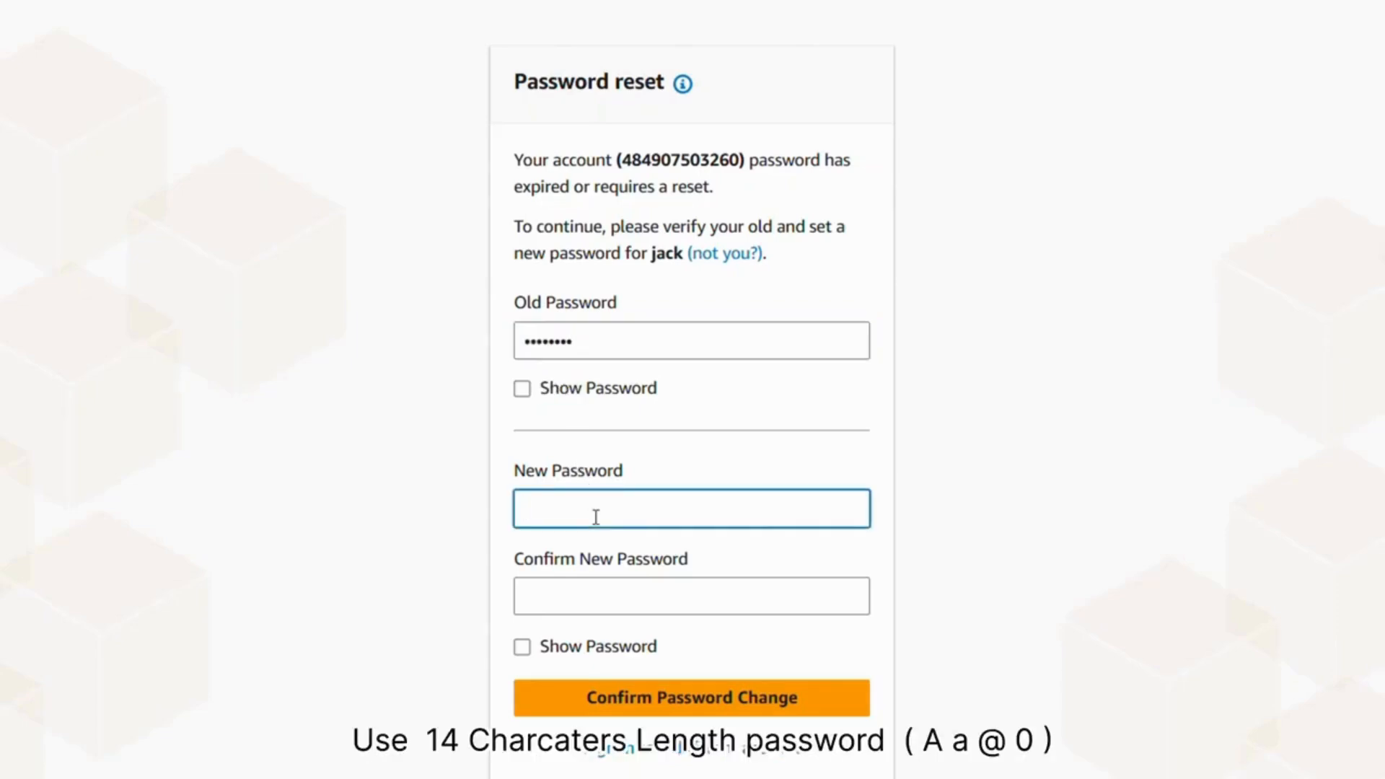
left_click(598, 596)
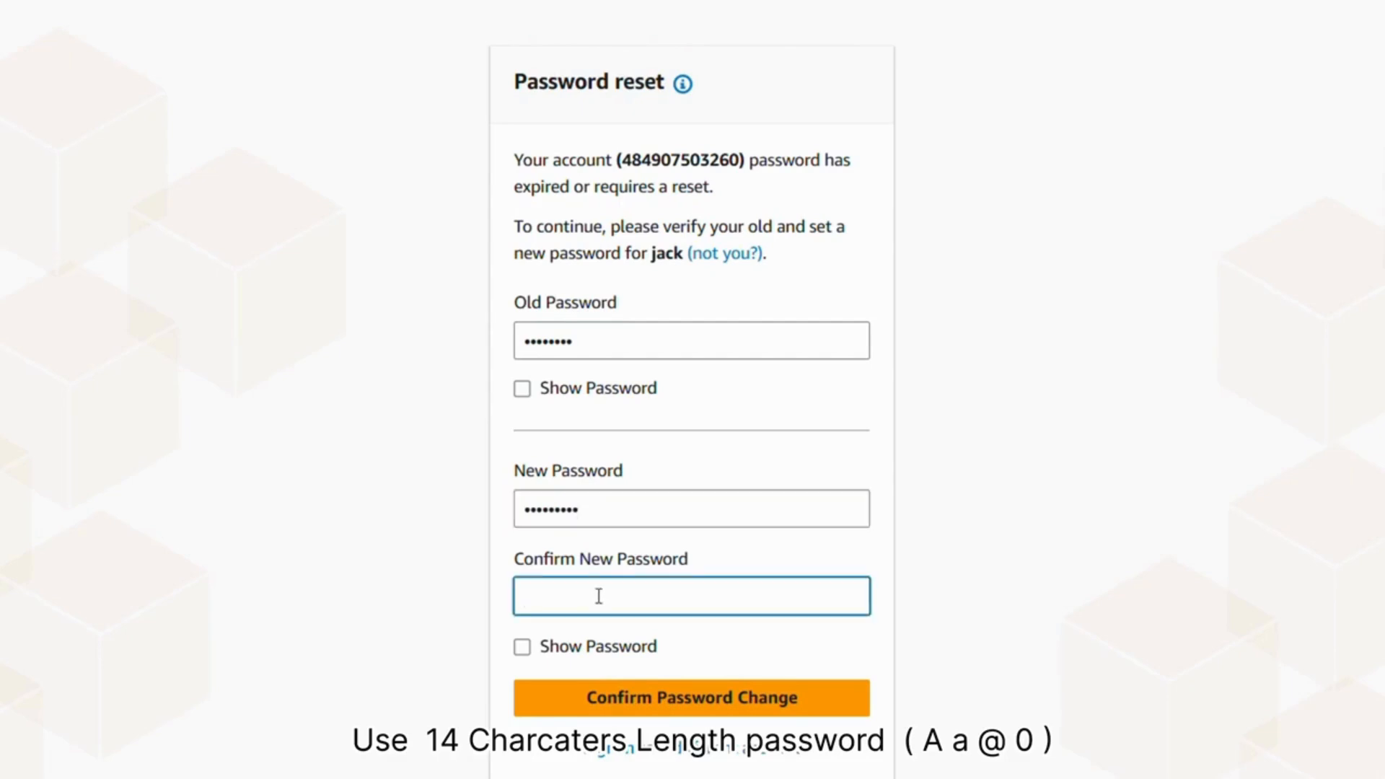
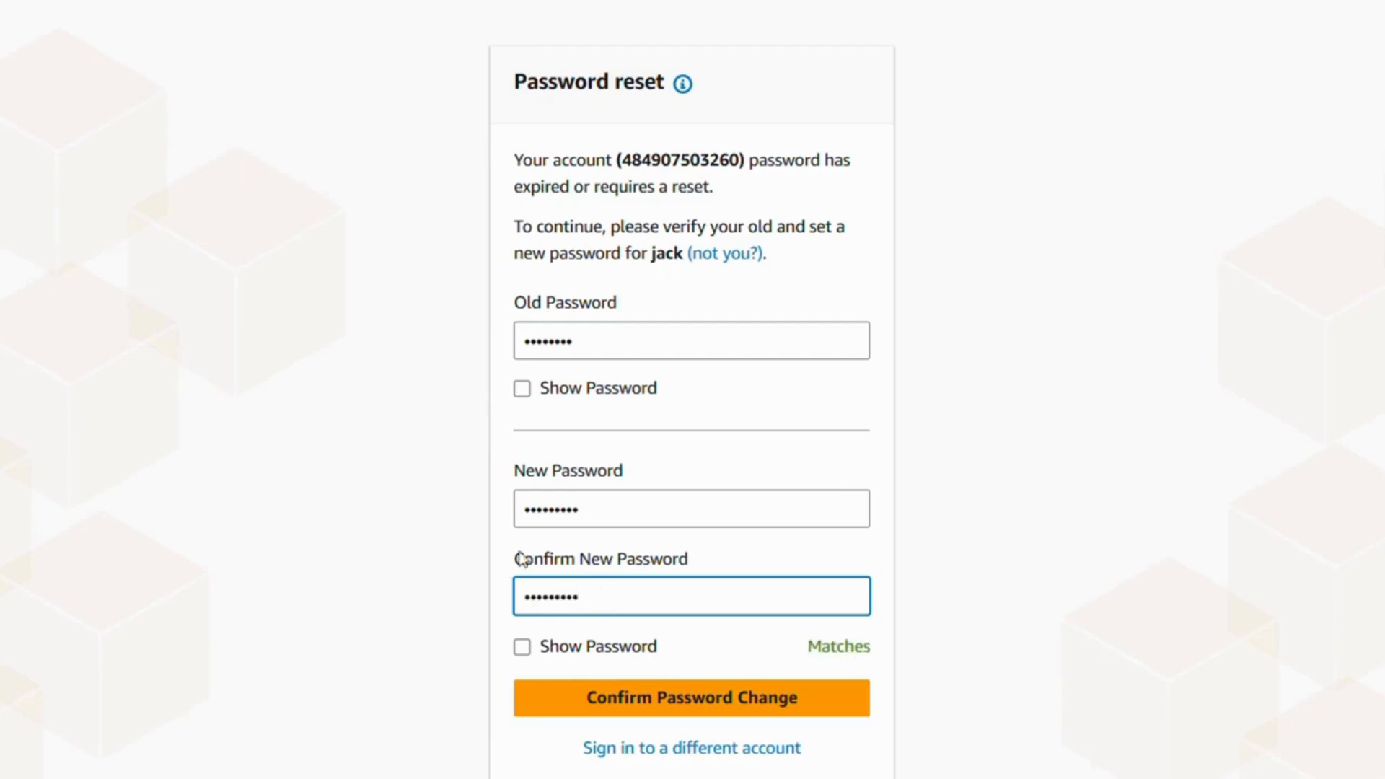
left_click(819, 646)
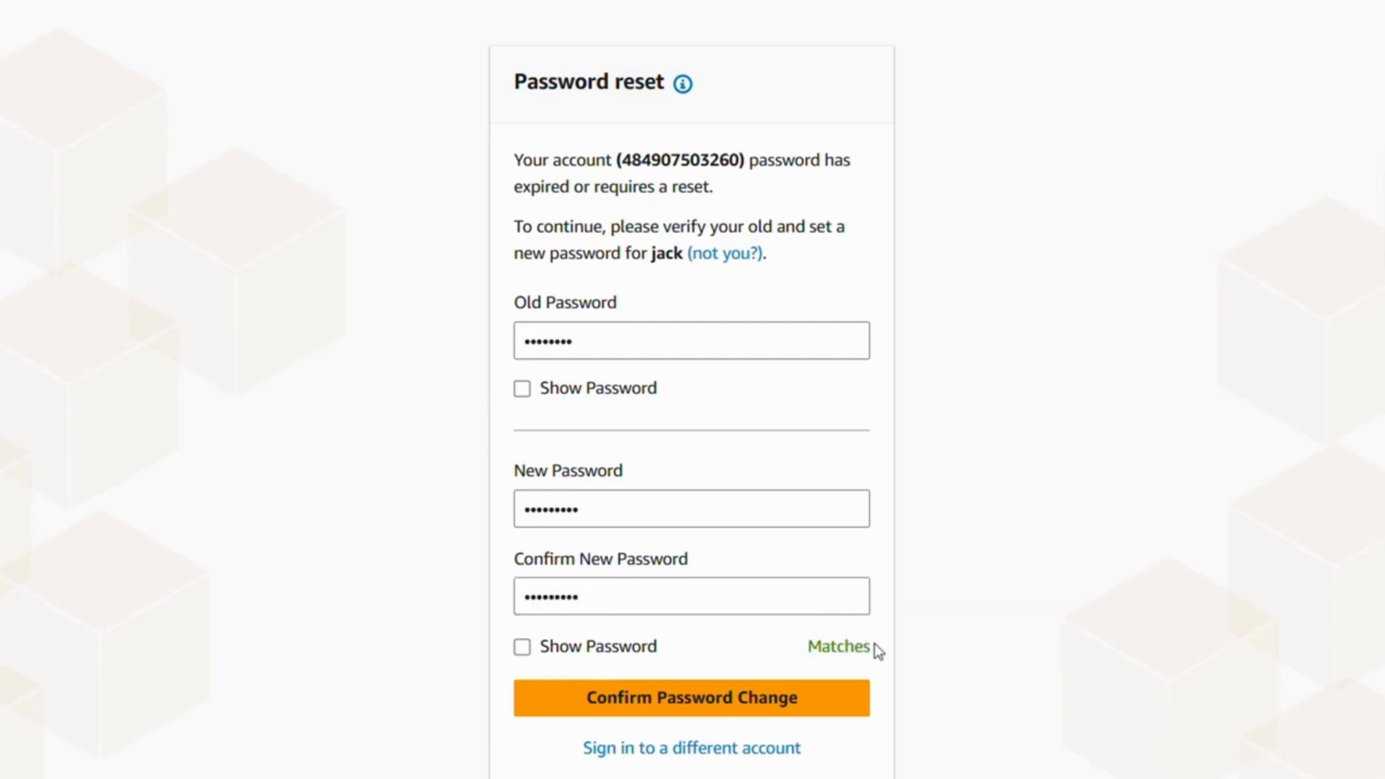
scroll(906, 600, "down", 1)
left_click(709, 680)
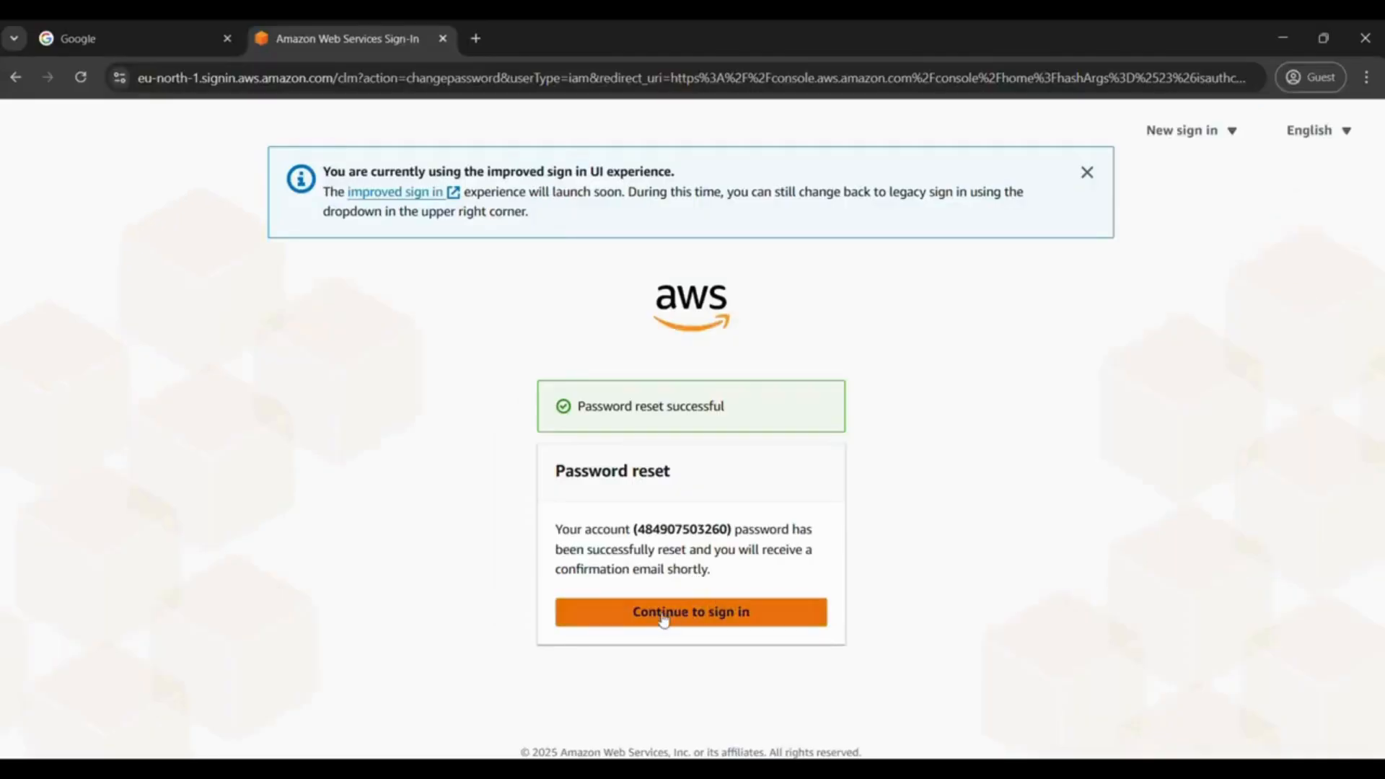
Continue into the console as the IAM user and view its My security credentials page
left_click(687, 616)
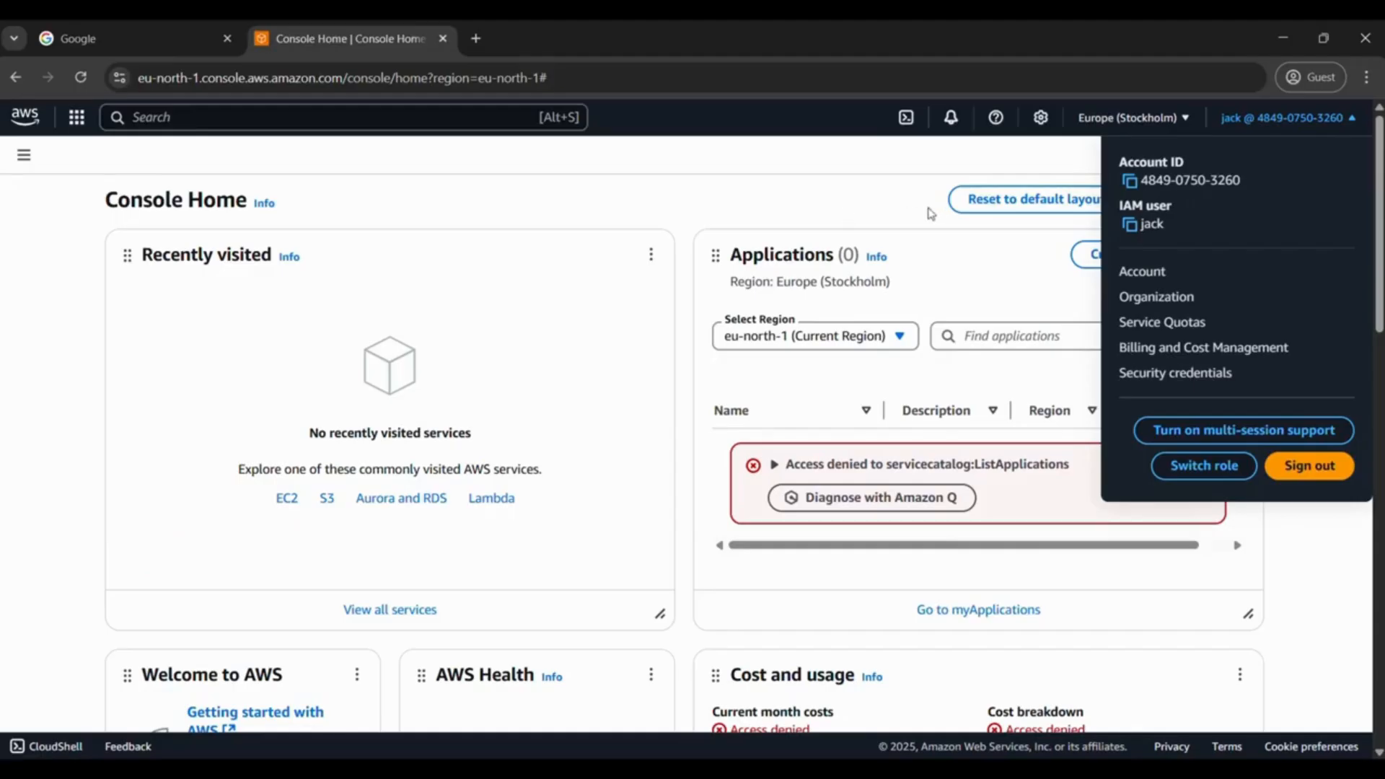
left_click(1165, 375)
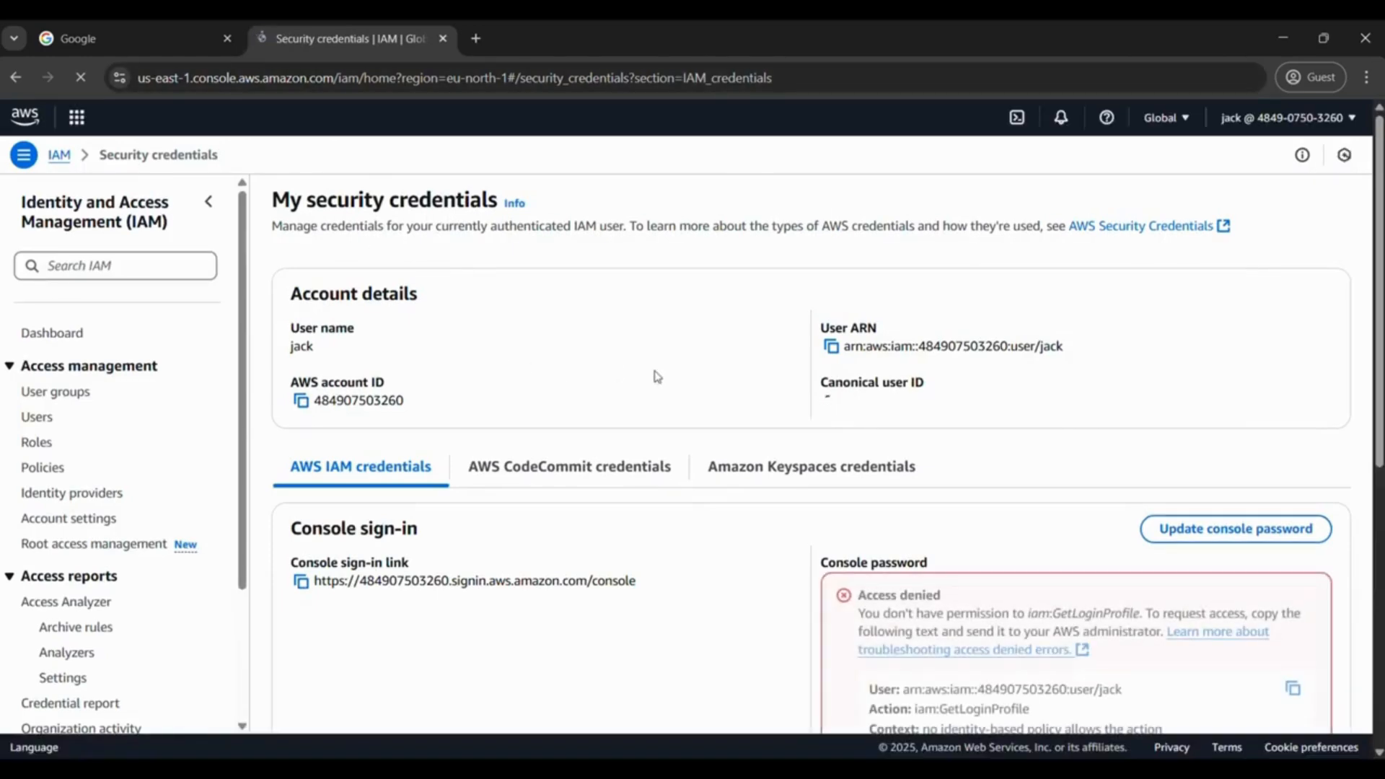
scroll(657, 376, "down", 1)
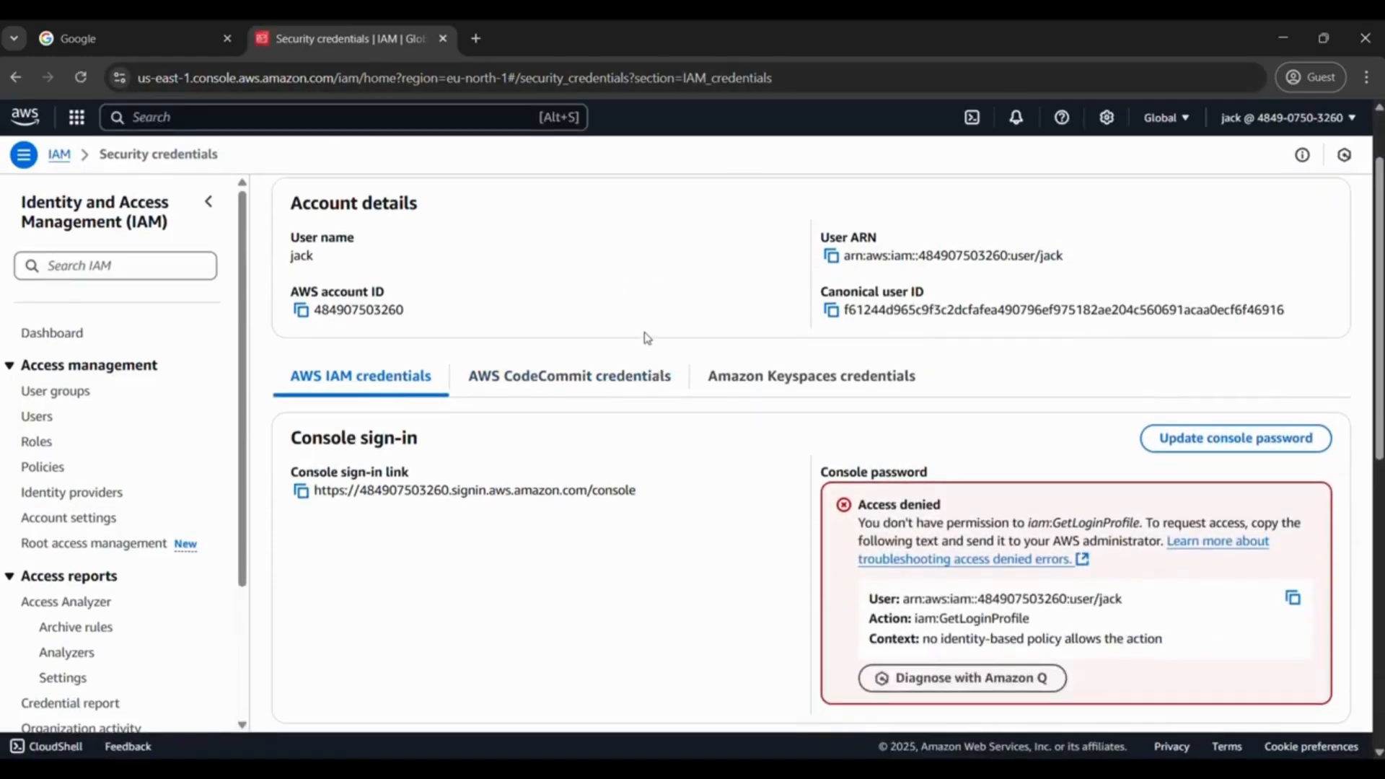
scroll(647, 337, "up", 1)
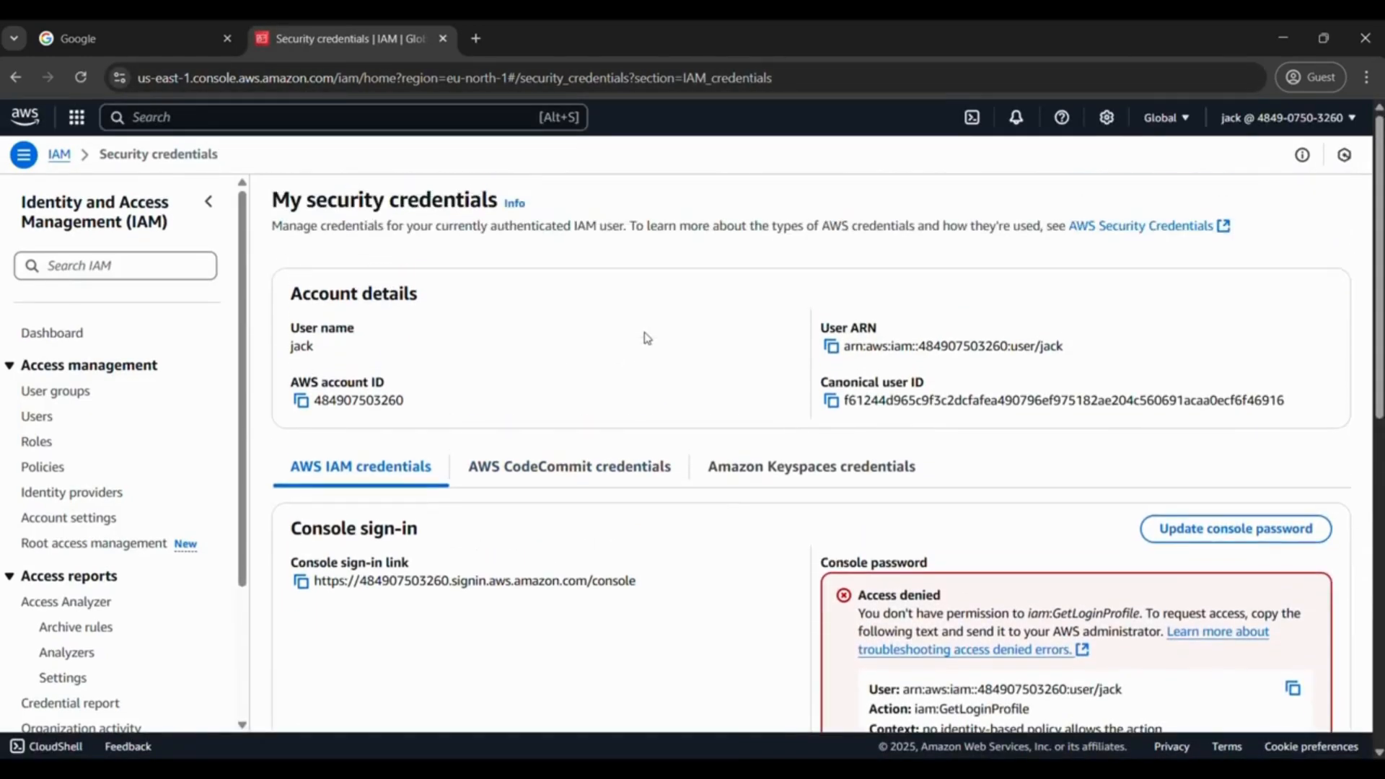